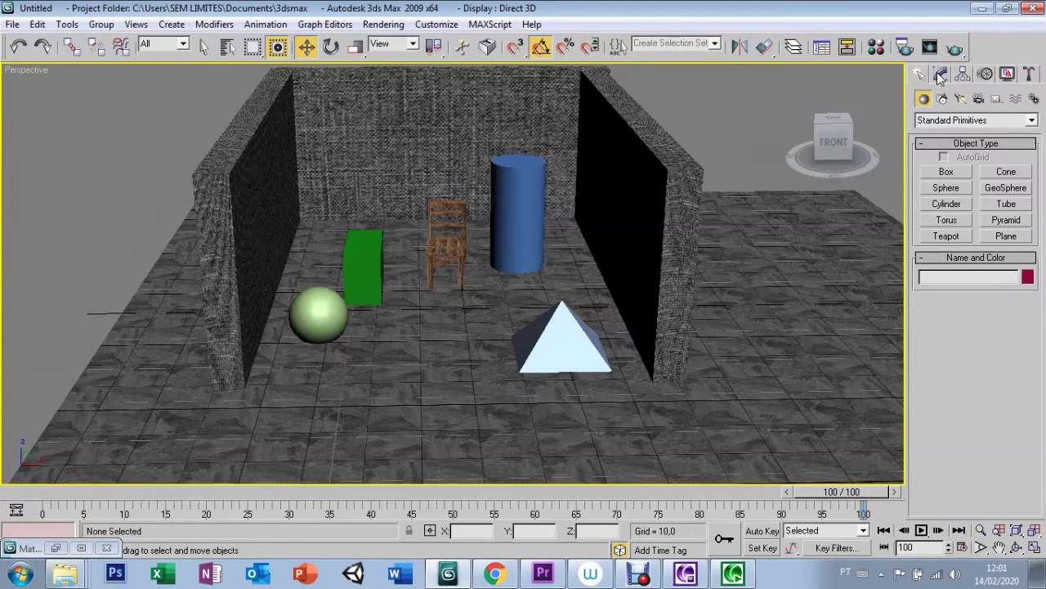
Step: Switch the Create panel to the Lights category so the Standard light types are listed
{"action": "left_click", "coordinate": [961, 99]}
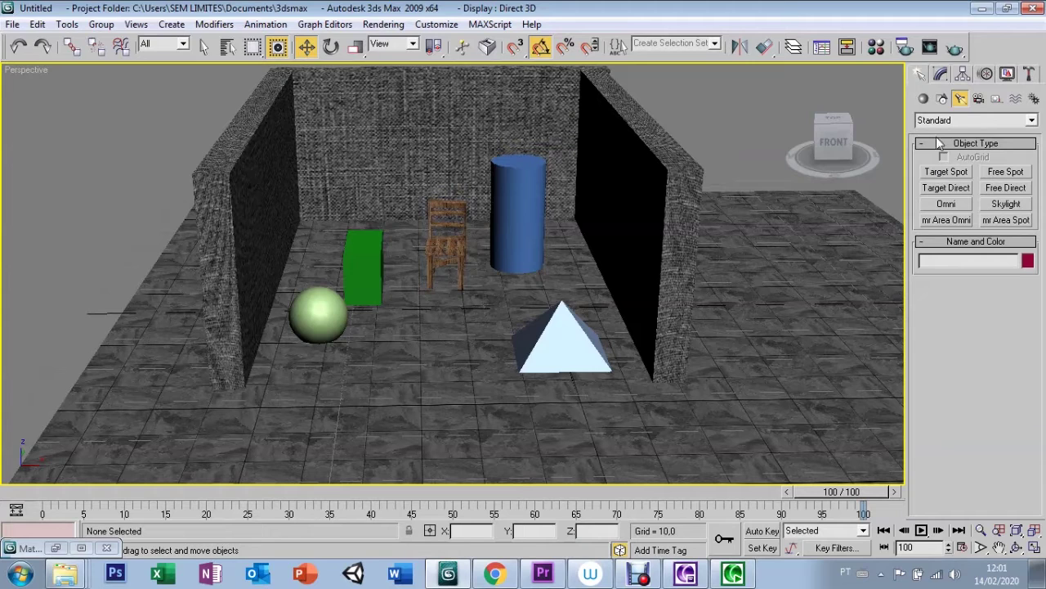
{"action": "left_click", "coordinate": [1031, 122]}
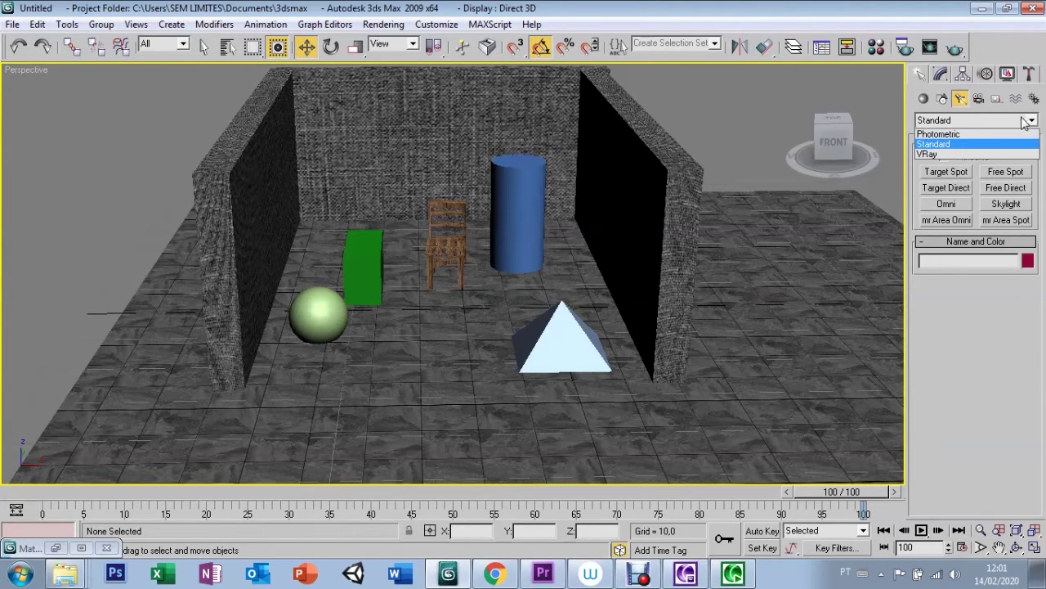
{"action": "left_click", "coordinate": [946, 139]}
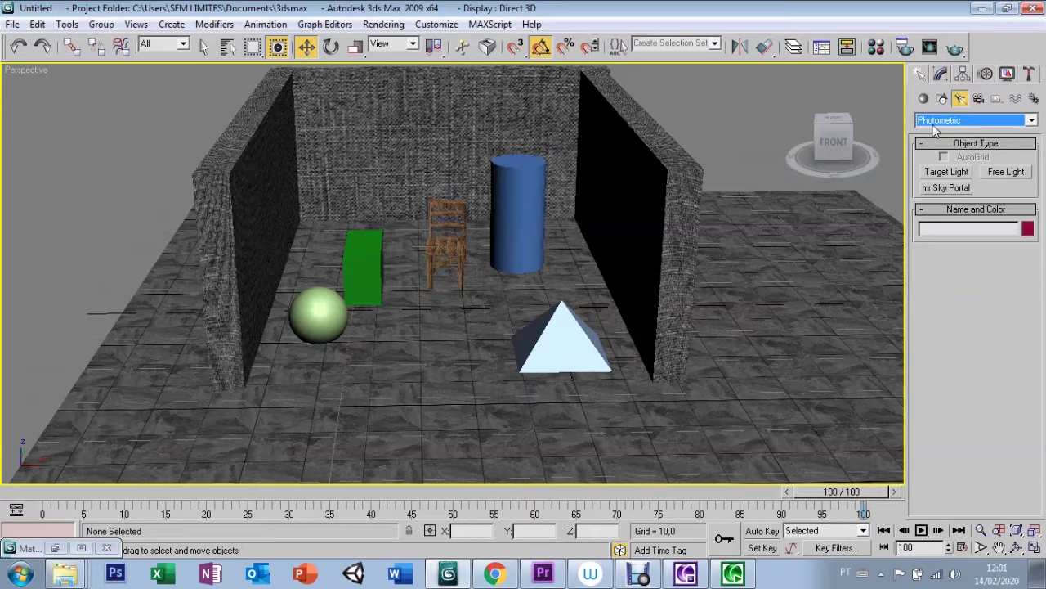
{"action": "left_click", "coordinate": [933, 125]}
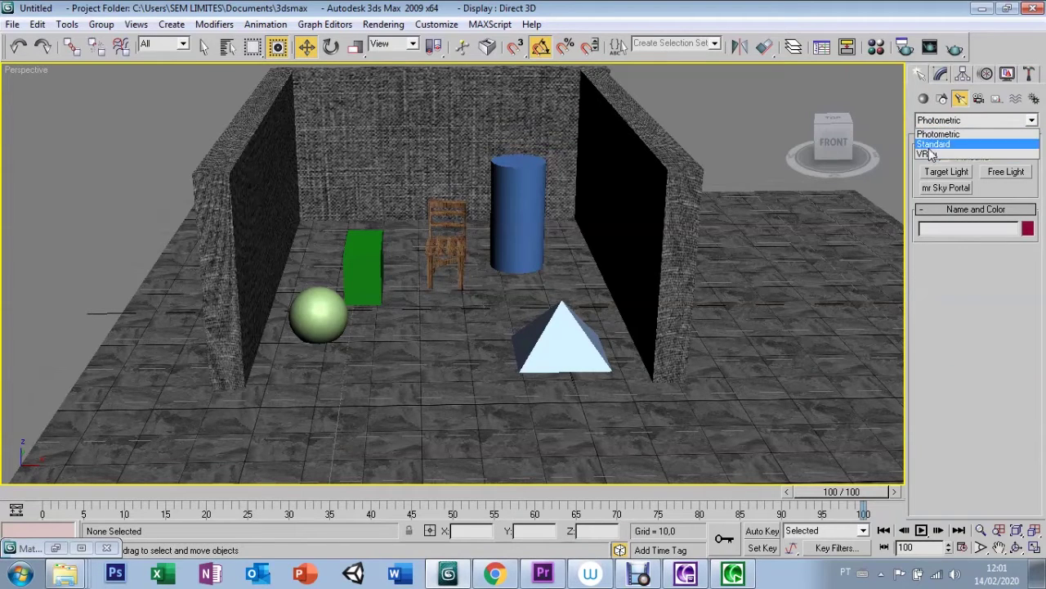
{"action": "left_click", "coordinate": [927, 155]}
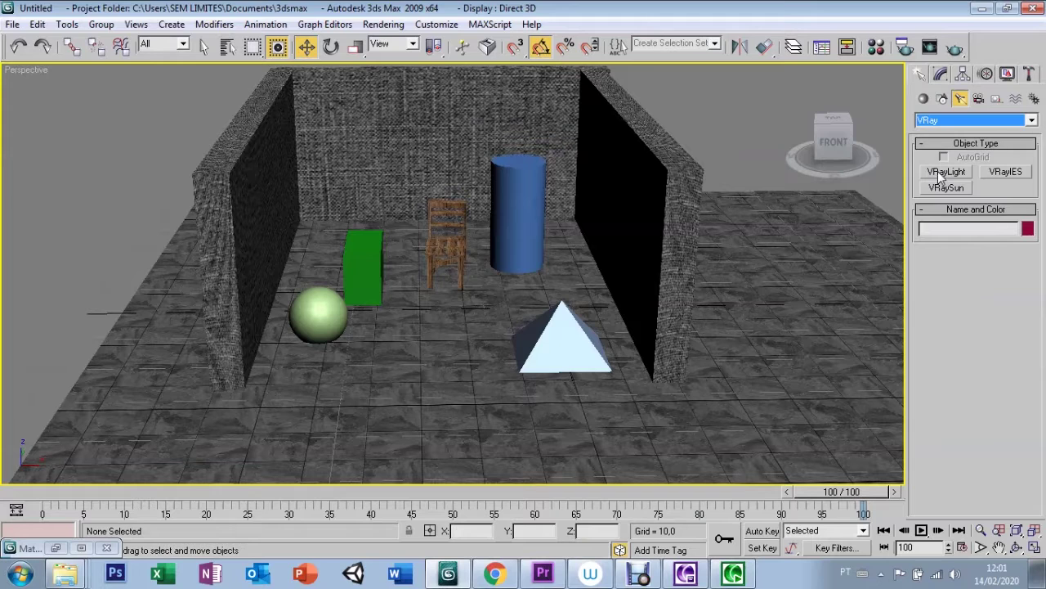
{"action": "left_click", "coordinate": [938, 123]}
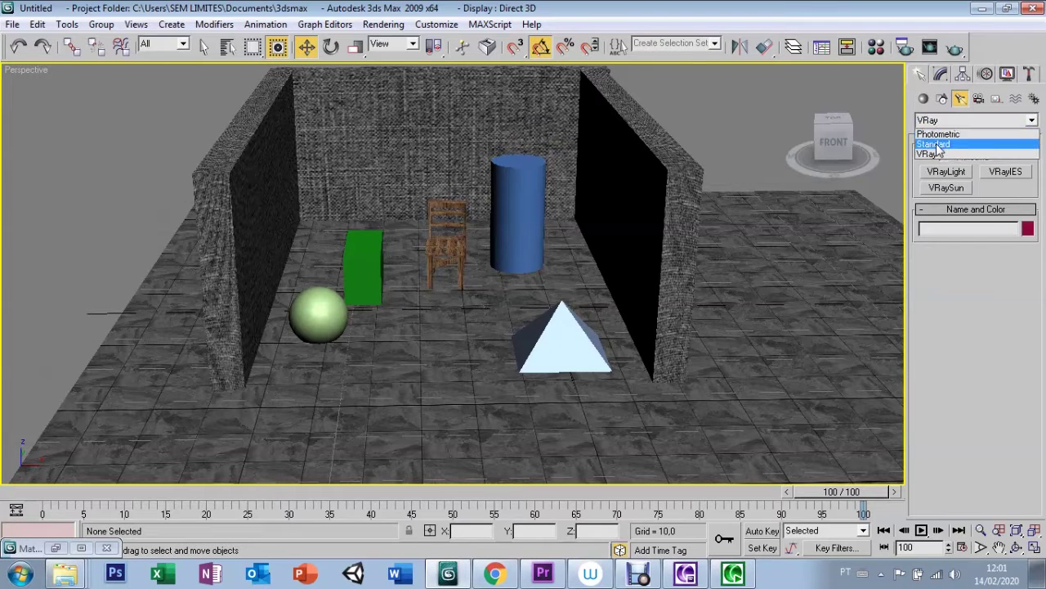
{"action": "left_click", "coordinate": [938, 147]}
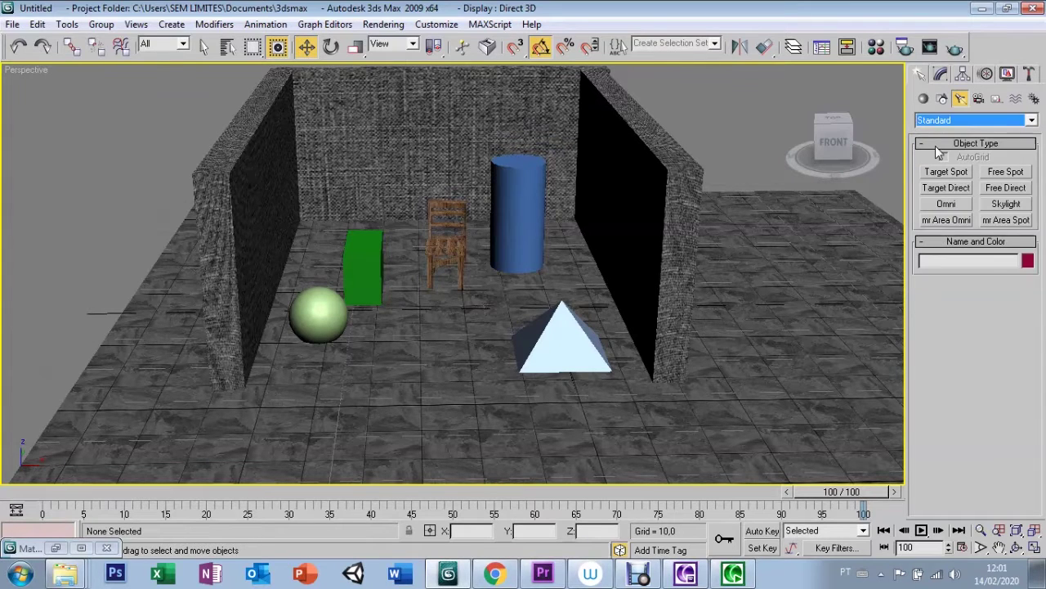
Step: Create an Omni light in the Perspective viewport, then switch to Select and Move
{"action": "left_click", "coordinate": [944, 205]}
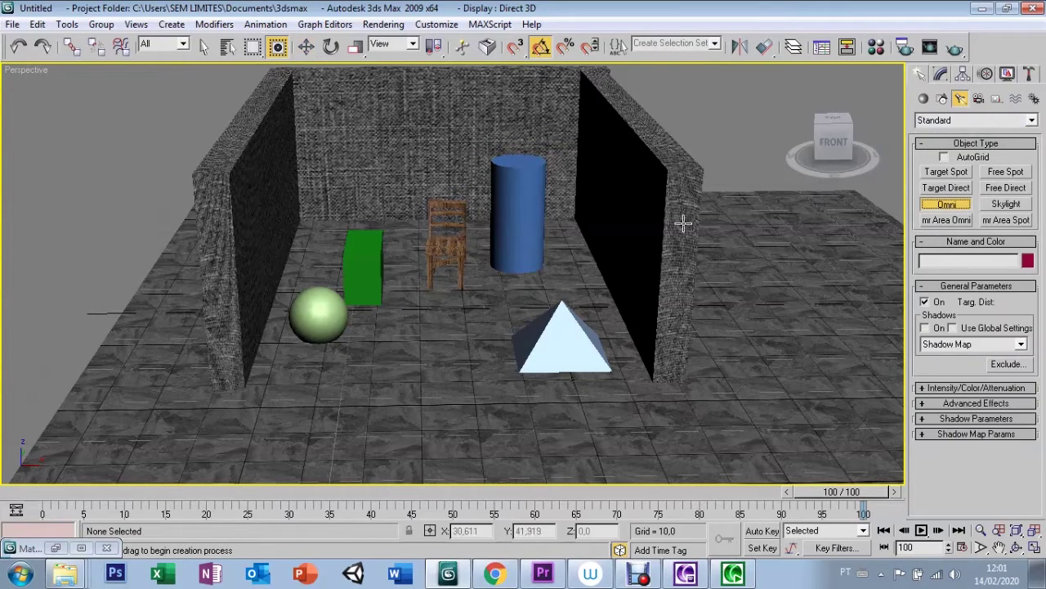
{"action": "left_click", "coordinate": [407, 338]}
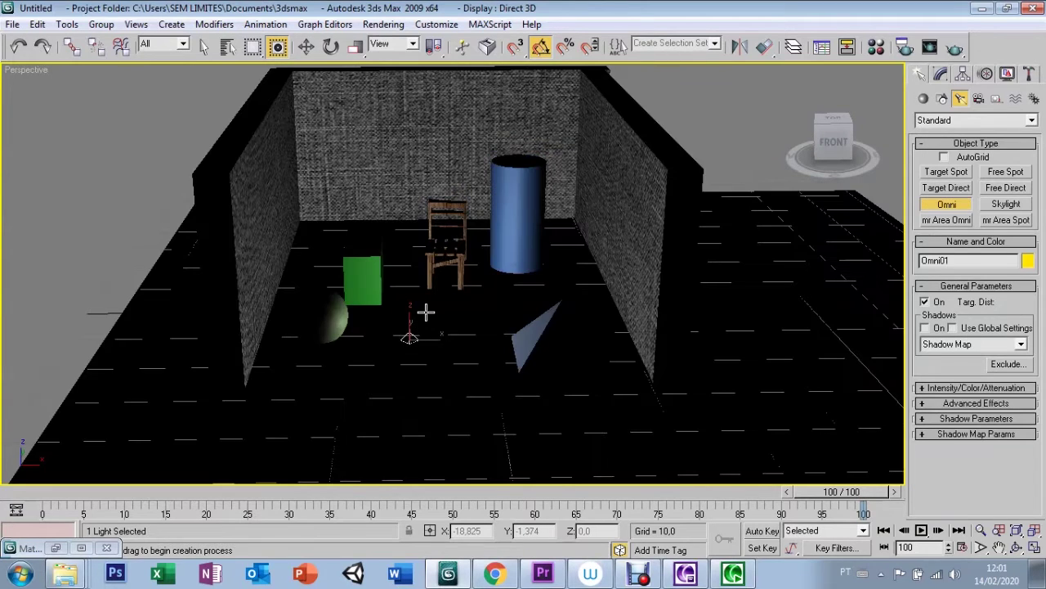
{"action": "key", "text": "w"}
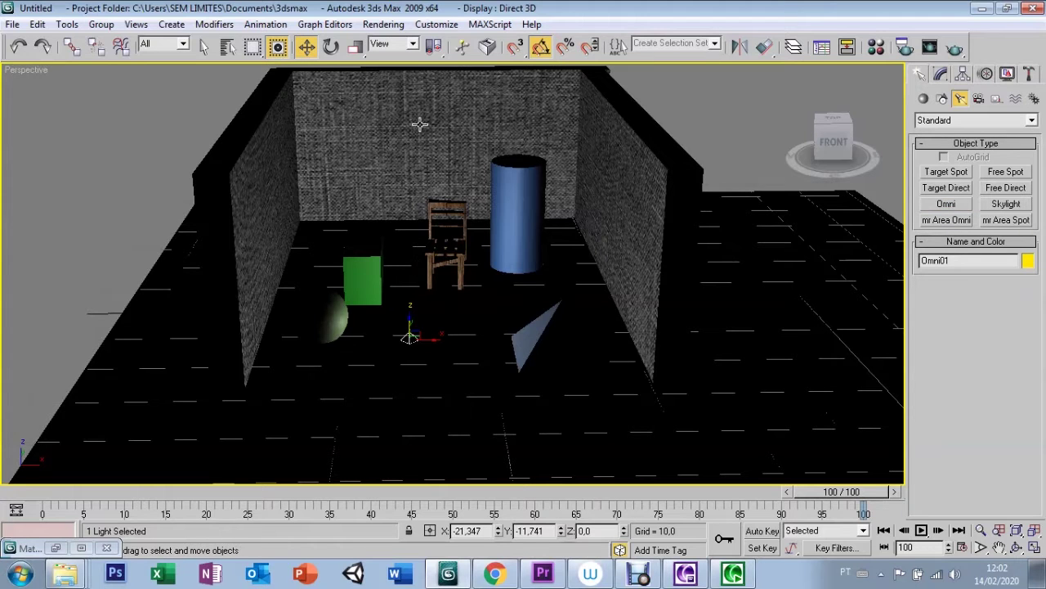
Step: Orbit the view and move the omni light next to the green box
{"action": "key", "text": "ctrl+r"}
{"action": "mouse_move", "coordinate": [590, 275]}
{"action": "left_mouse_down"}
{"action": "mouse_move", "coordinate": [618, 271]}
{"action": "mouse_move", "coordinate": [627, 240]}
{"action": "left_mouse_up"}
{"action": "right_click", "coordinate": [626, 241]}
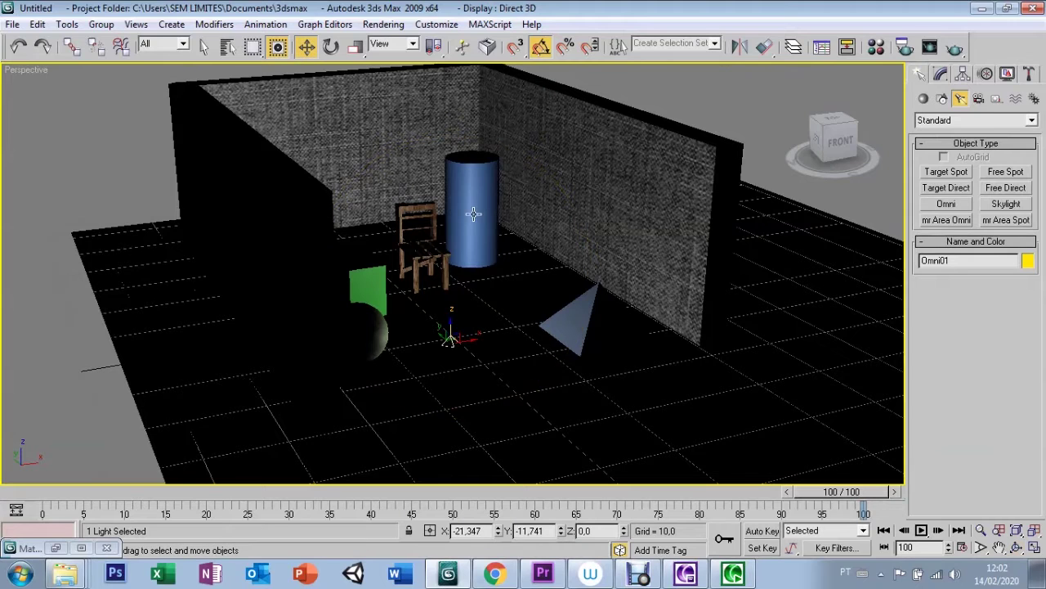
{"action": "left_click_drag", "start_coordinate": [438, 331], "coordinate": [410, 310]}
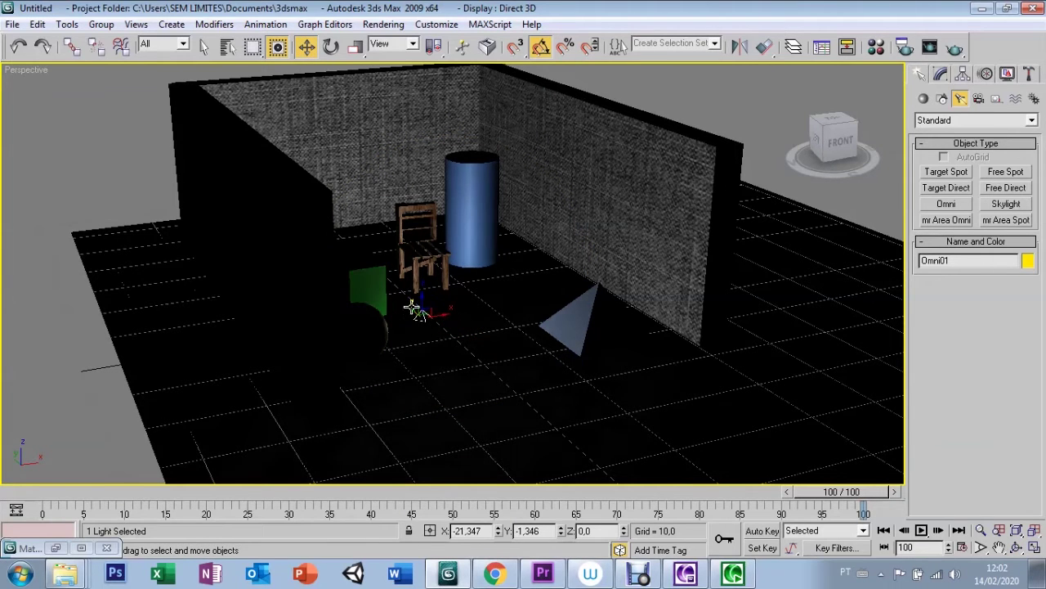
{"action": "left_click", "coordinate": [1034, 530]}
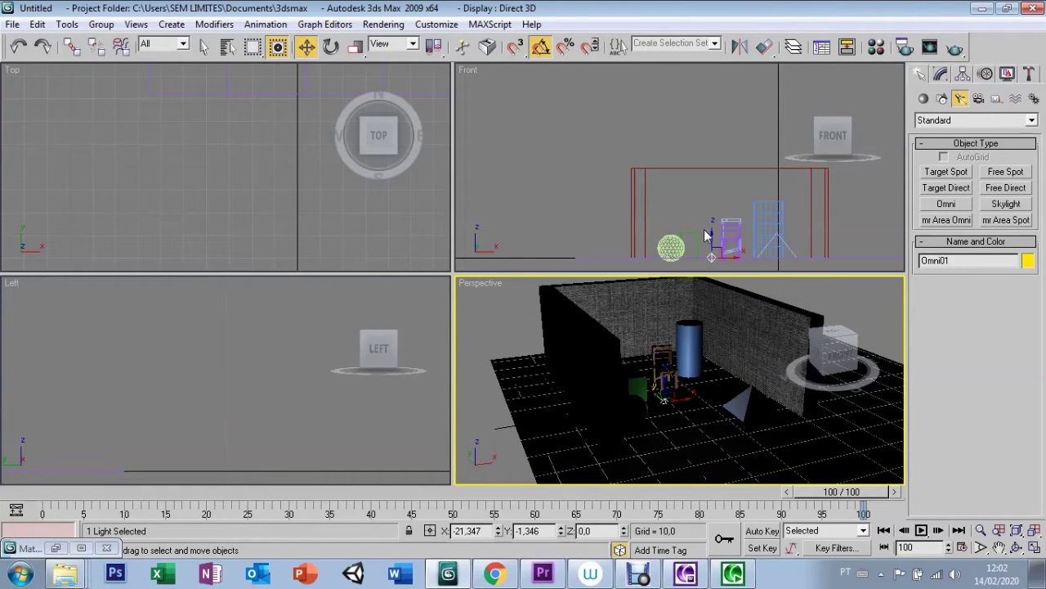
Step: Raise the omni light higher in the Front viewport and show its parameters in Modify
{"action": "left_click_drag", "start_coordinate": [710, 245], "coordinate": [708, 167]}
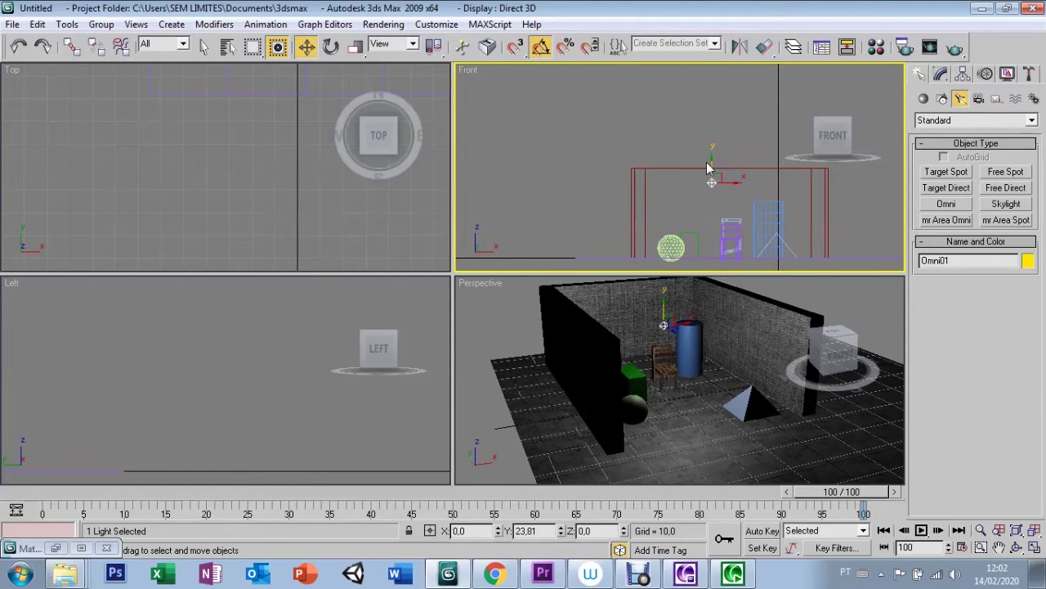
{"action": "left_click", "coordinate": [940, 74]}
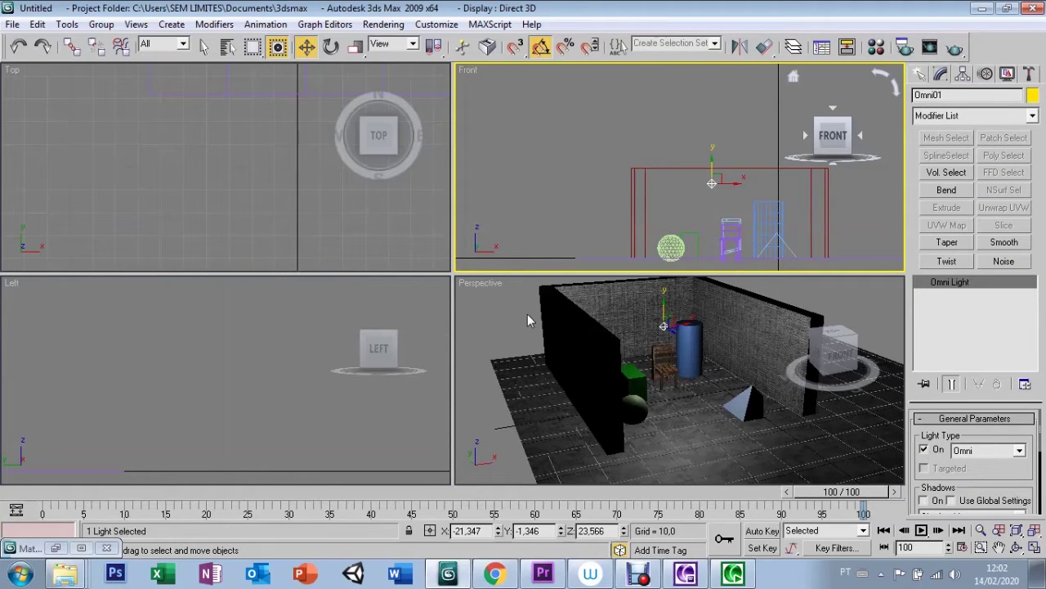
{"action": "left_click", "coordinate": [478, 324]}
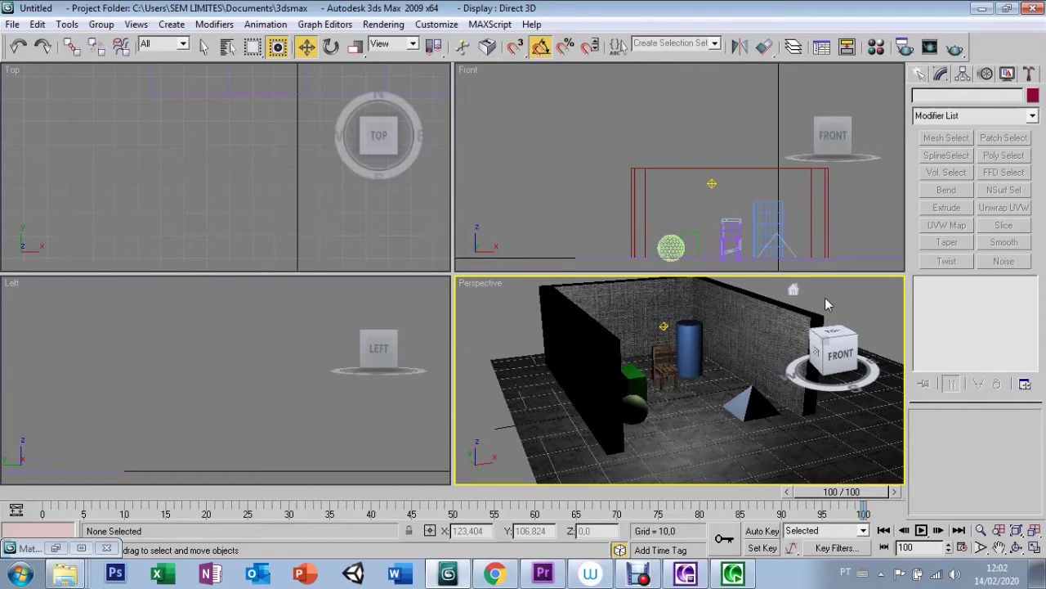
Step: Orbit, zoom and pan the Perspective view to a lower, more frontal angle on the room
{"action": "key", "text": "ctrl+r"}
{"action": "mouse_move", "coordinate": [732, 378]}
{"action": "left_mouse_down"}
{"action": "mouse_move", "coordinate": [702, 364]}
{"action": "mouse_move", "coordinate": [719, 319]}
{"action": "left_mouse_up"}
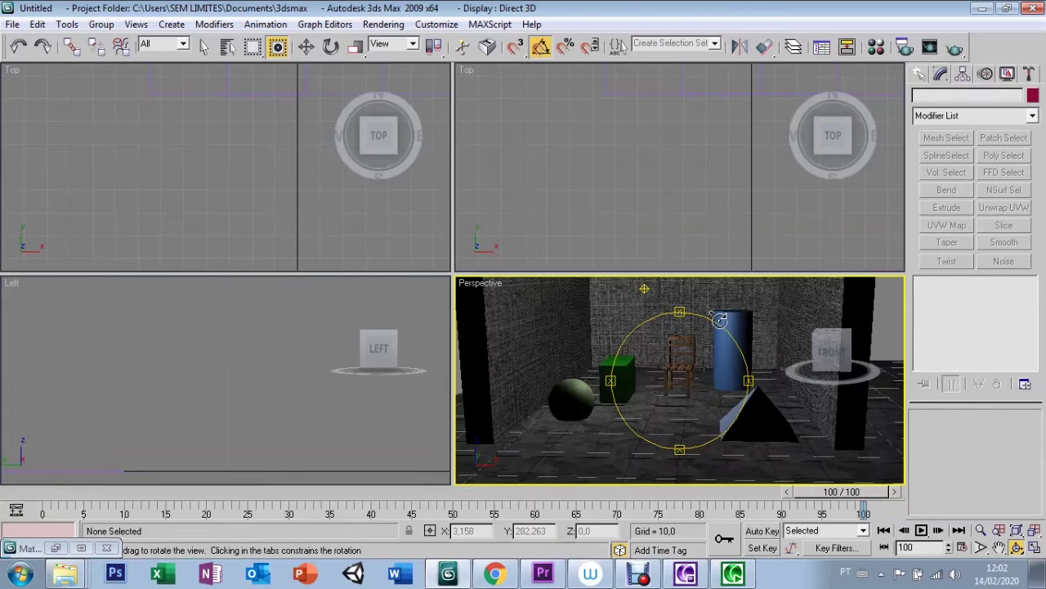
{"action": "scroll", "coordinate": [719, 319], "scroll_direction": "up", "scroll_amount": 2}
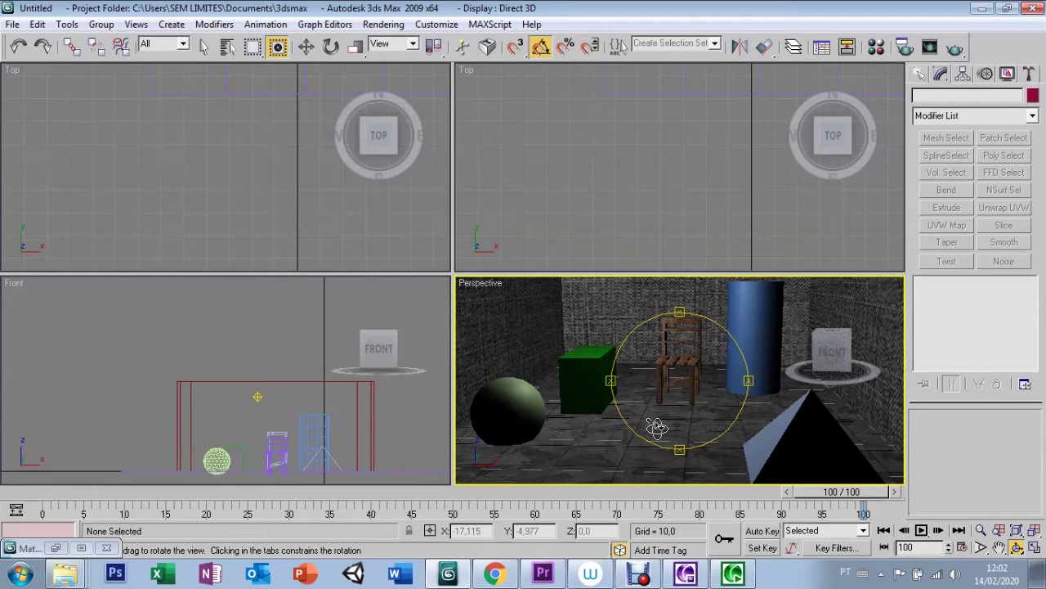
{"action": "left_click_drag", "start_coordinate": [679, 439], "coordinate": [679, 432]}
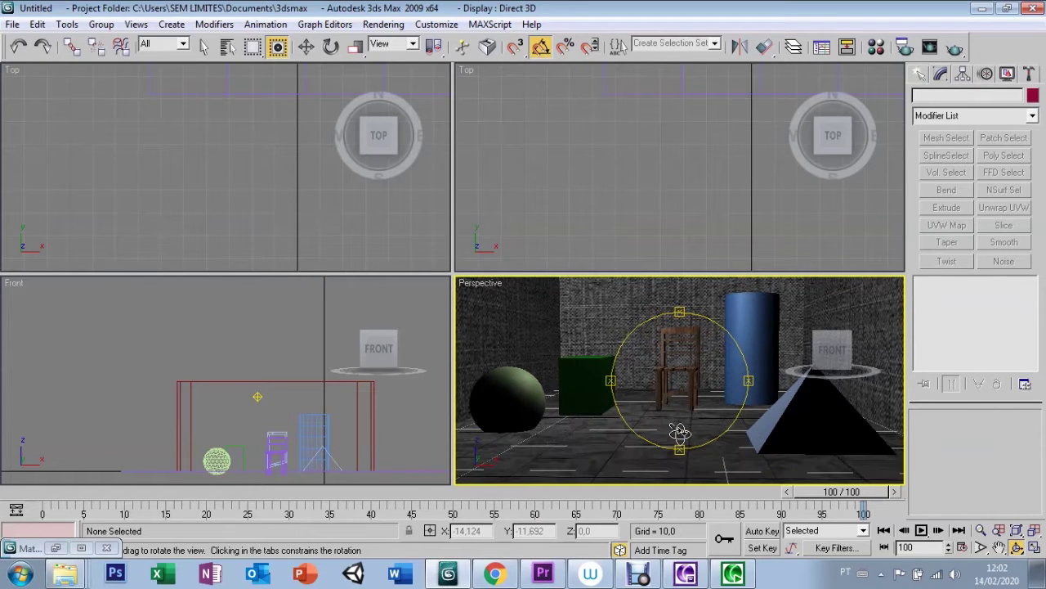
{"action": "left_click", "coordinate": [999, 547]}
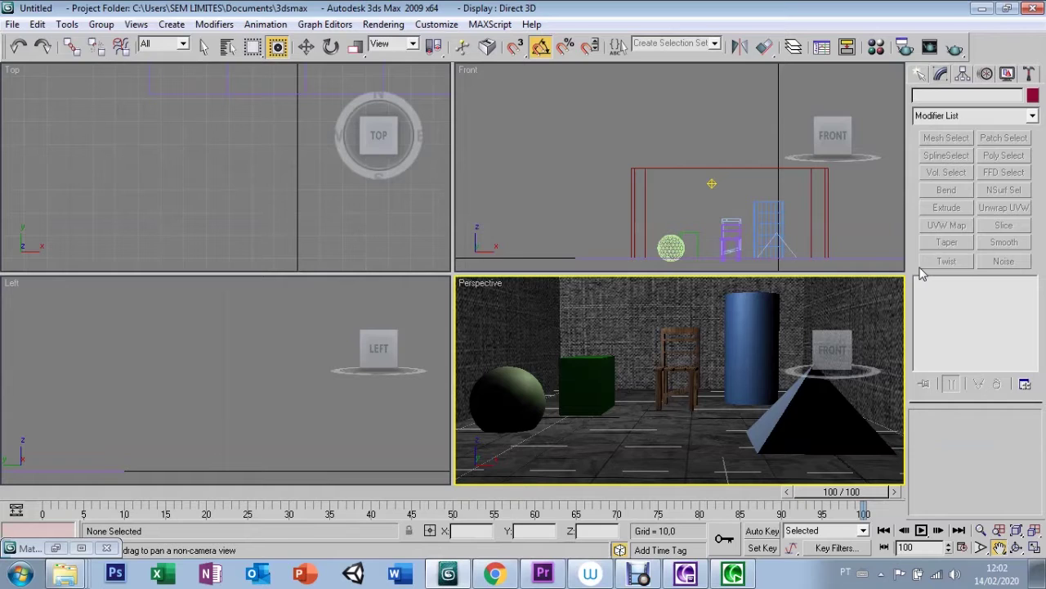
{"action": "left_click", "coordinate": [904, 49]}
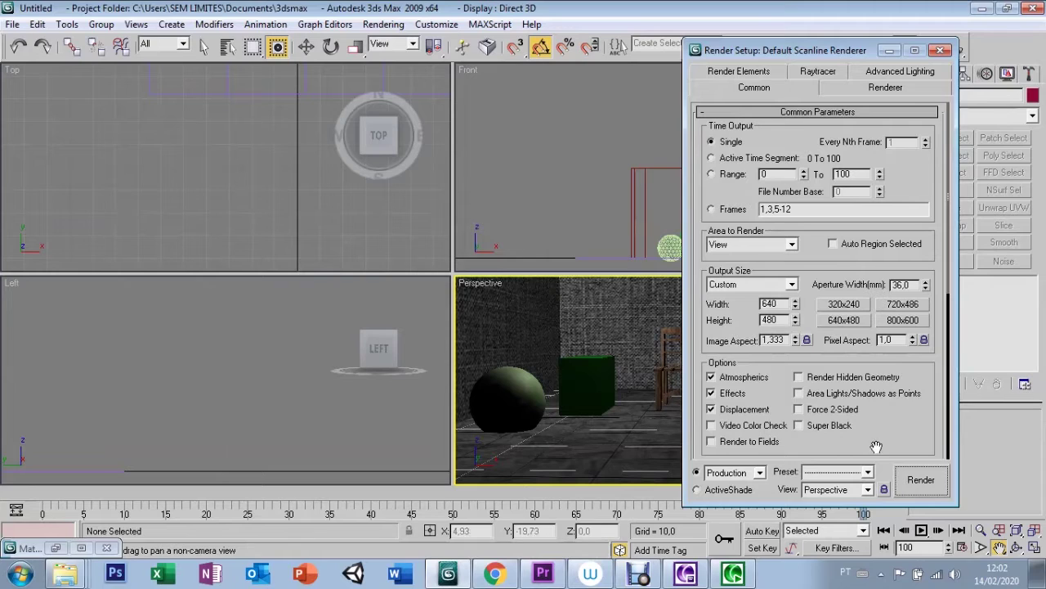
Step: Enable Force 2-Sided, render the Perspective view, and close the frame and Render Setup windows
{"action": "left_click", "coordinate": [799, 409]}
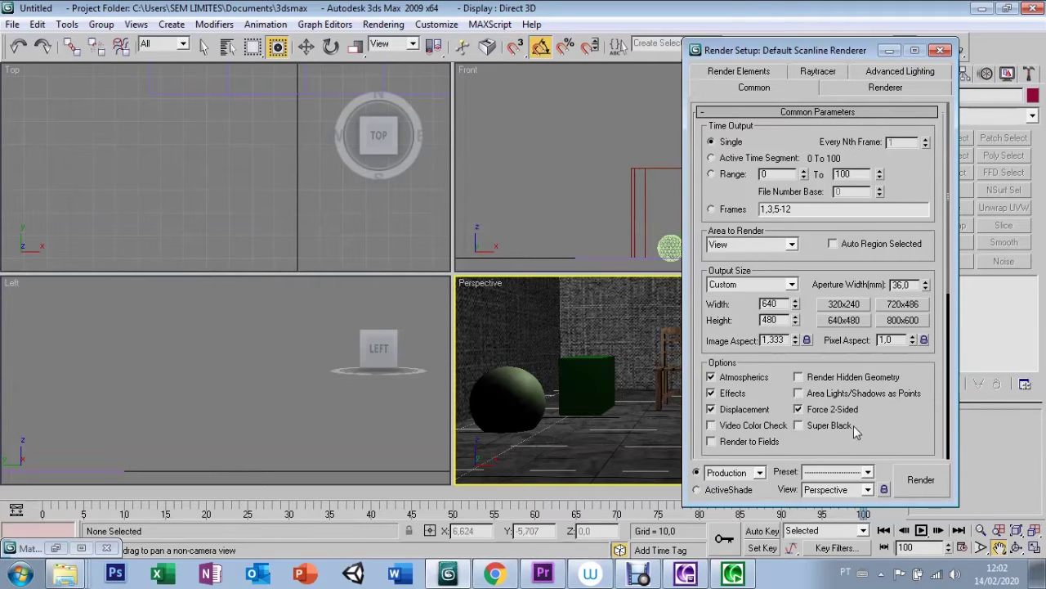
{"action": "left_click", "coordinate": [922, 480]}
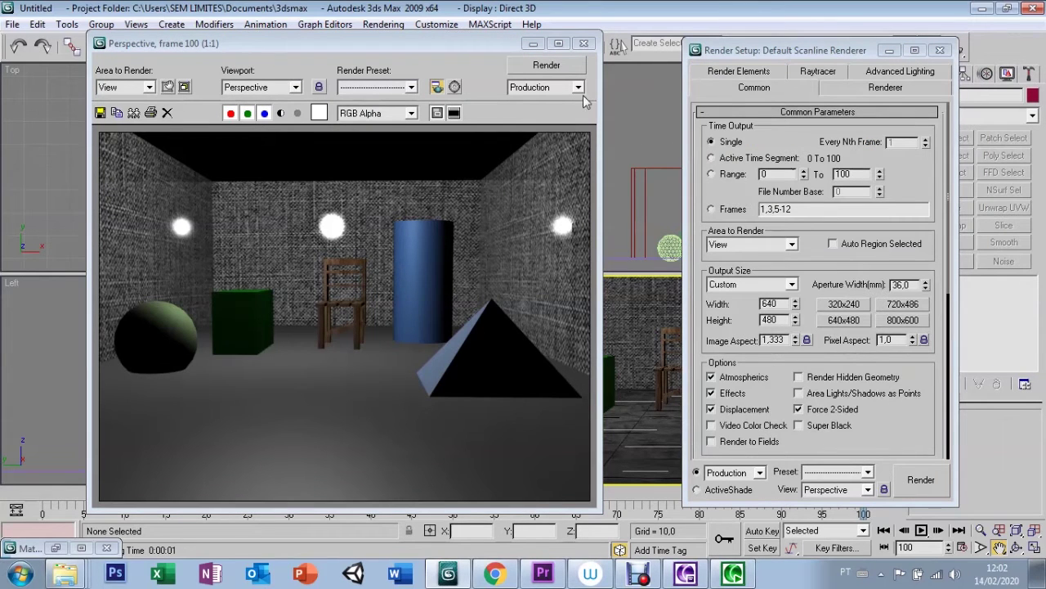
{"action": "left_click", "coordinate": [579, 47]}
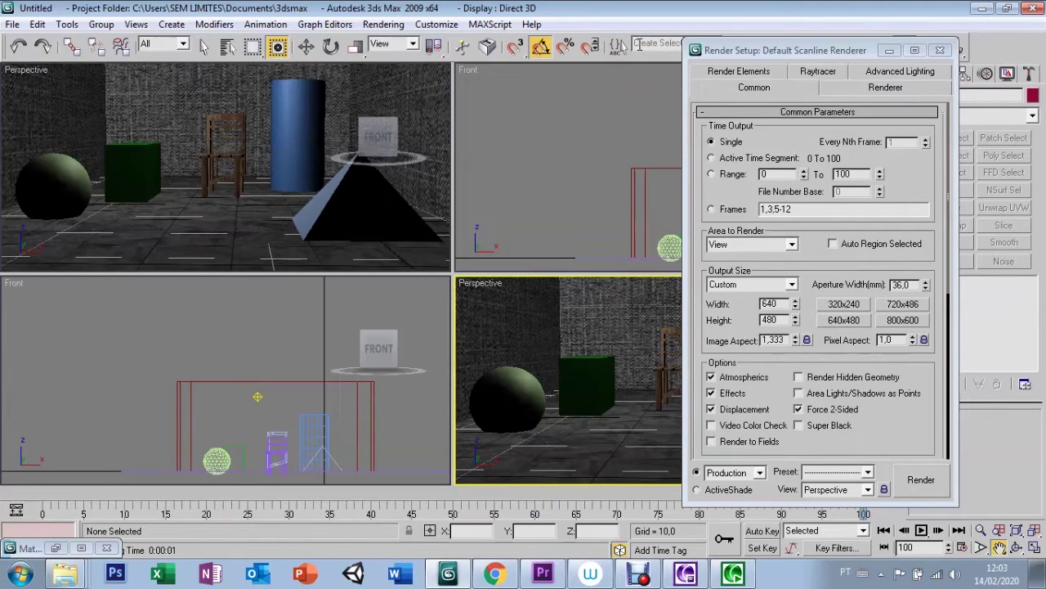
{"action": "left_click", "coordinate": [940, 51]}
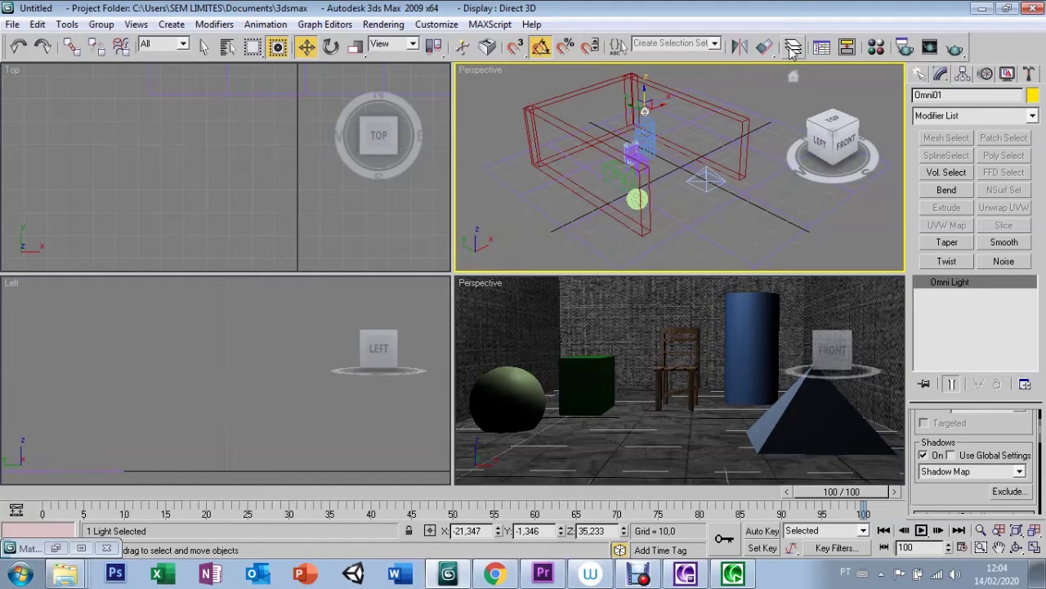
Step: Re-render the Perspective view and toggle Omni01's Shadows On checkbox
{"action": "key", "text": "shift+q"}
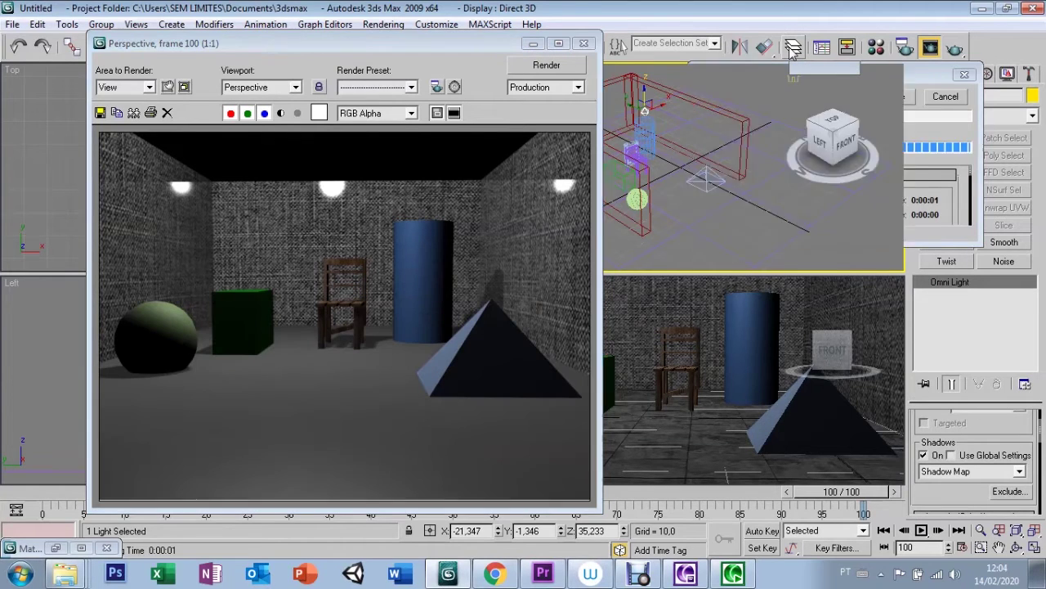
{"action": "left_click", "coordinate": [583, 42]}
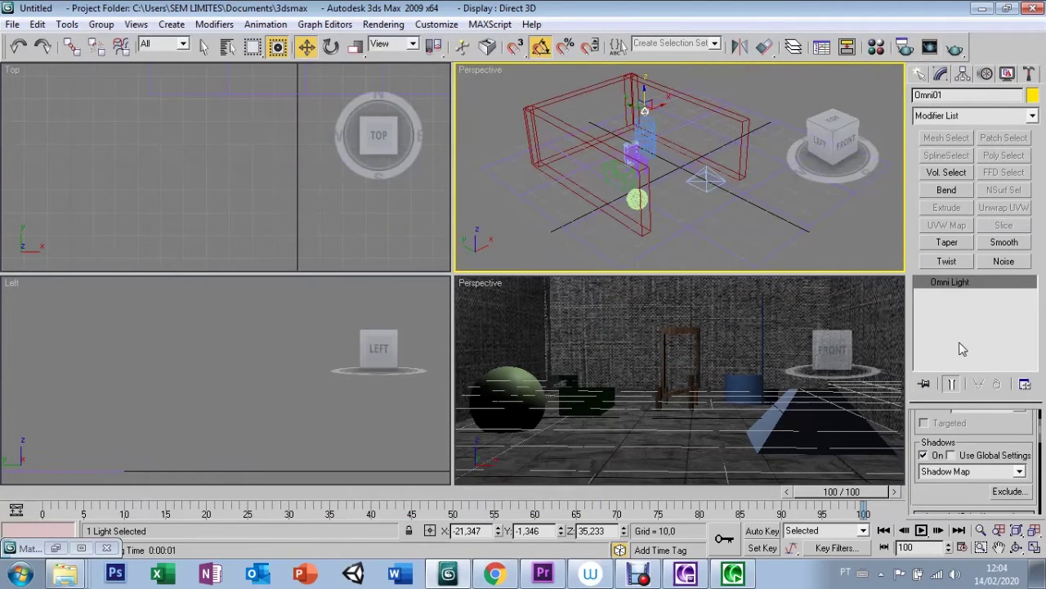
{"action": "left_click", "coordinate": [924, 454]}
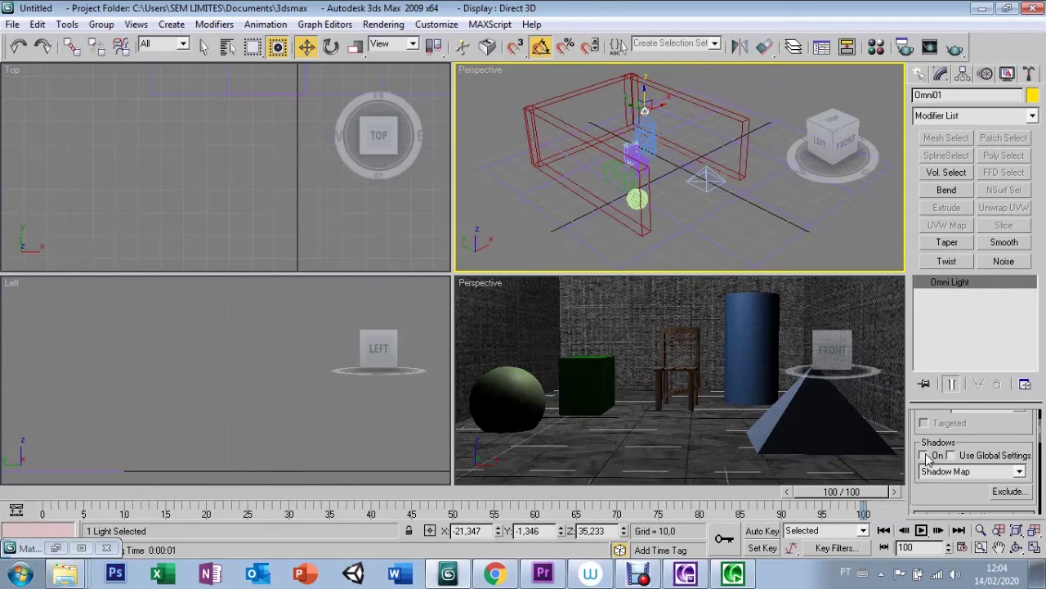
Step: Keep Shadow Map as Omni01's shadow type and expand its Intensity/Color/Attenuation rollout
{"action": "scroll", "coordinate": [946, 452], "scroll_direction": "up", "scroll_amount": 2}
{"action": "left_click_drag", "start_coordinate": [947, 452], "coordinate": [940, 466]}
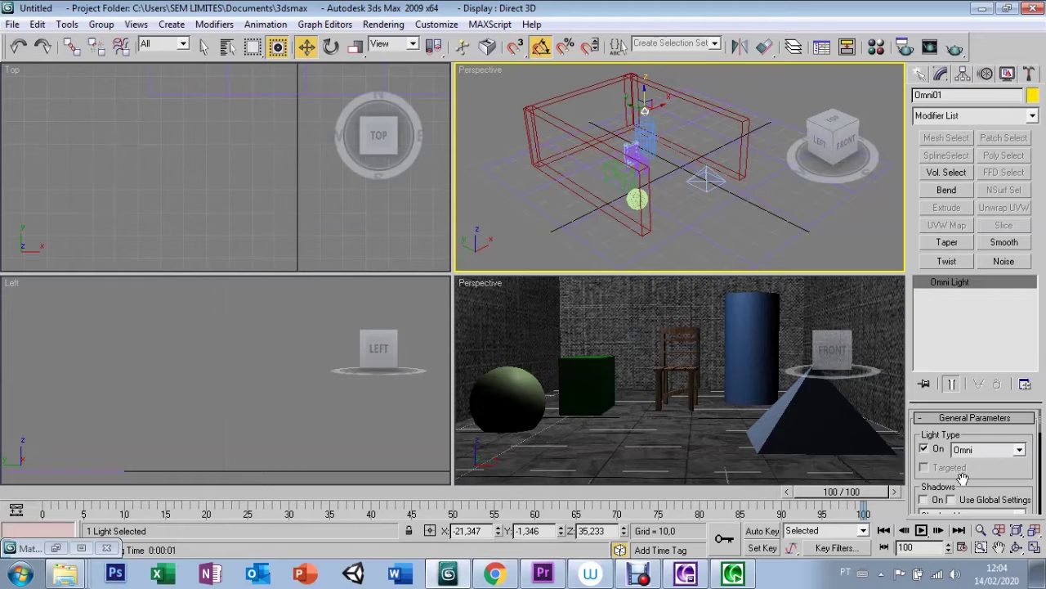
{"action": "scroll", "coordinate": [963, 463], "scroll_direction": "down", "scroll_amount": 2}
{"action": "scroll", "coordinate": [958, 458], "scroll_direction": "down", "scroll_amount": 1}
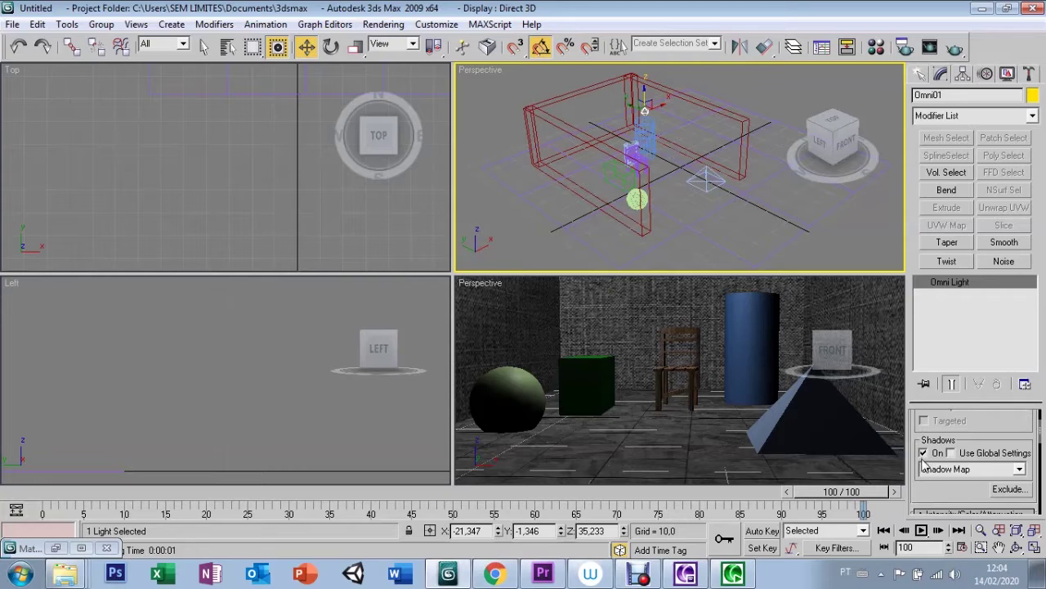
{"action": "left_click", "coordinate": [961, 474]}
{"action": "left_click", "coordinate": [961, 474]}
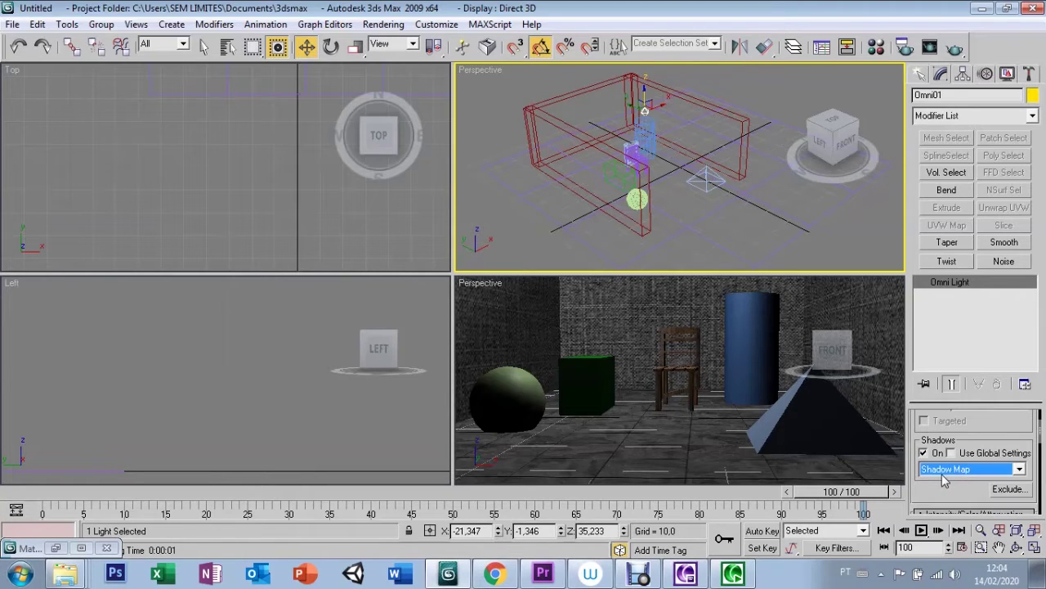
{"action": "left_click_drag", "start_coordinate": [937, 490], "coordinate": [936, 452]}
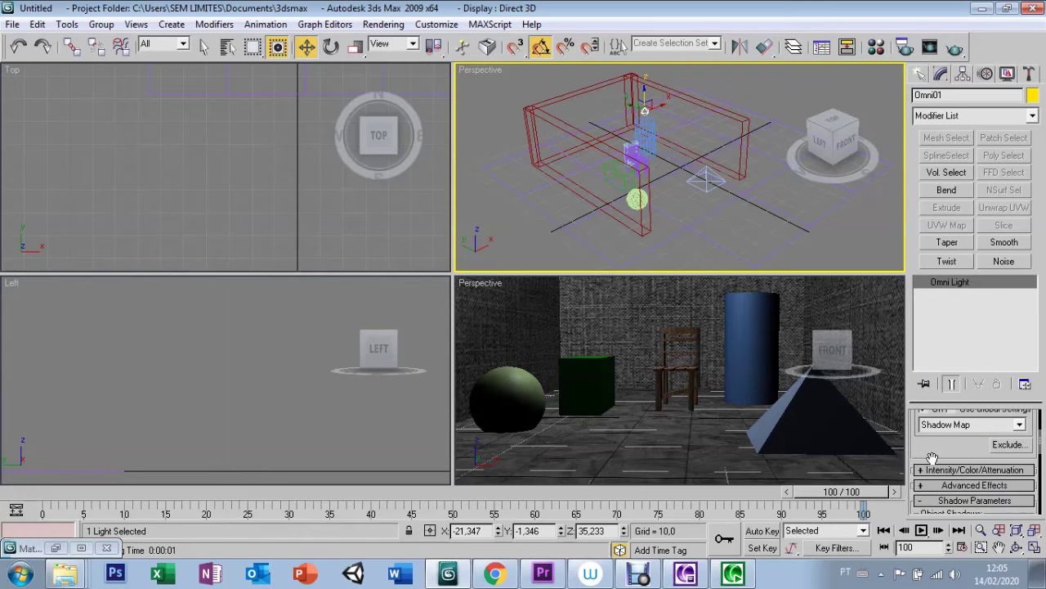
{"action": "left_click", "coordinate": [920, 470]}
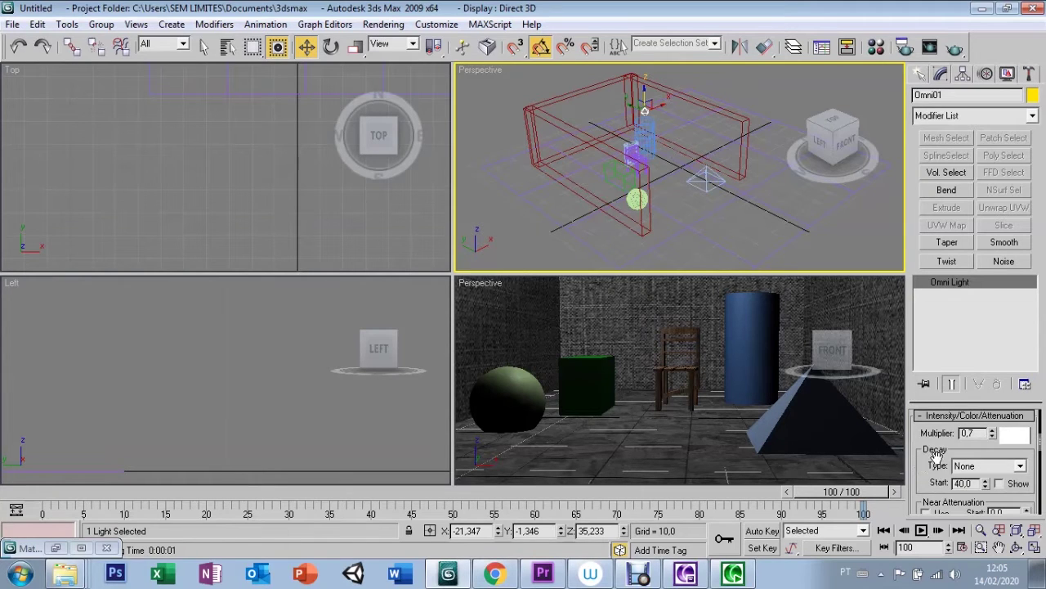
{"action": "mouse_move", "coordinate": [832, 137]}
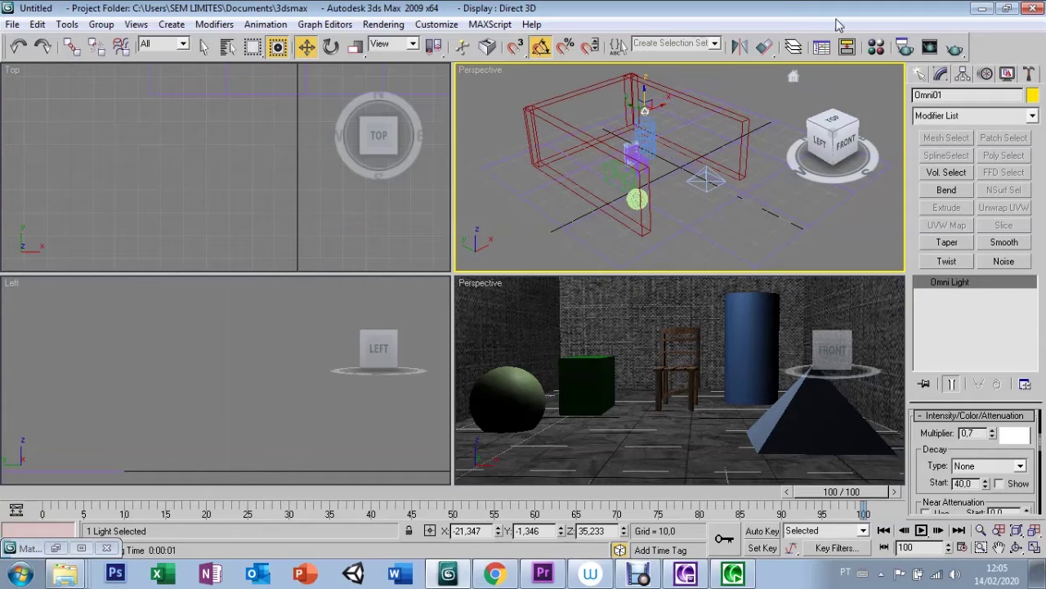
Step: Test-render the Perspective view with Omni01's Shadow Map shadows, then close the render window
{"action": "key", "text": "shift+q"}
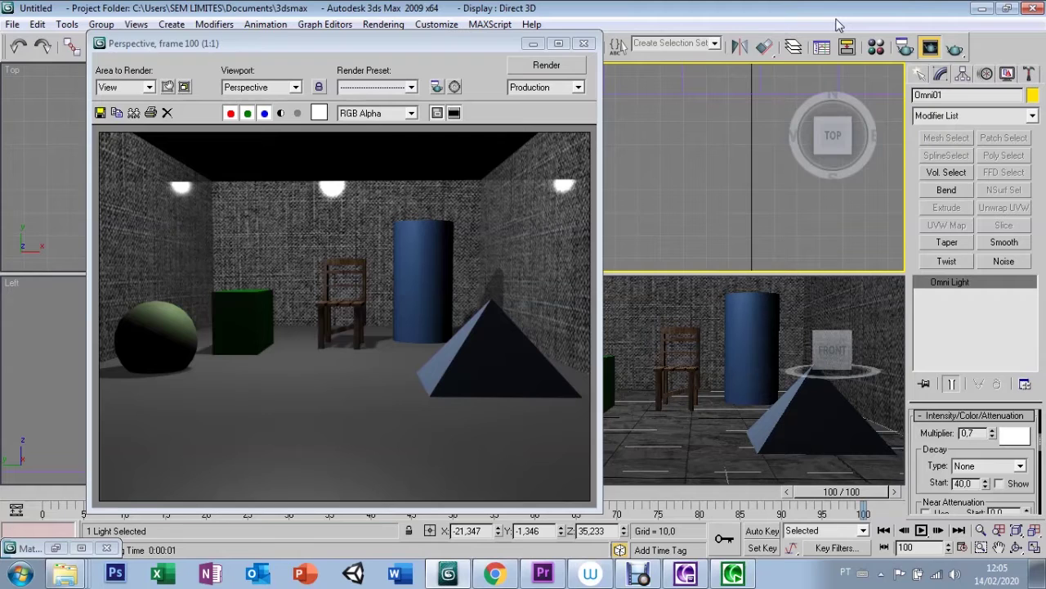
{"action": "key", "text": "p"}
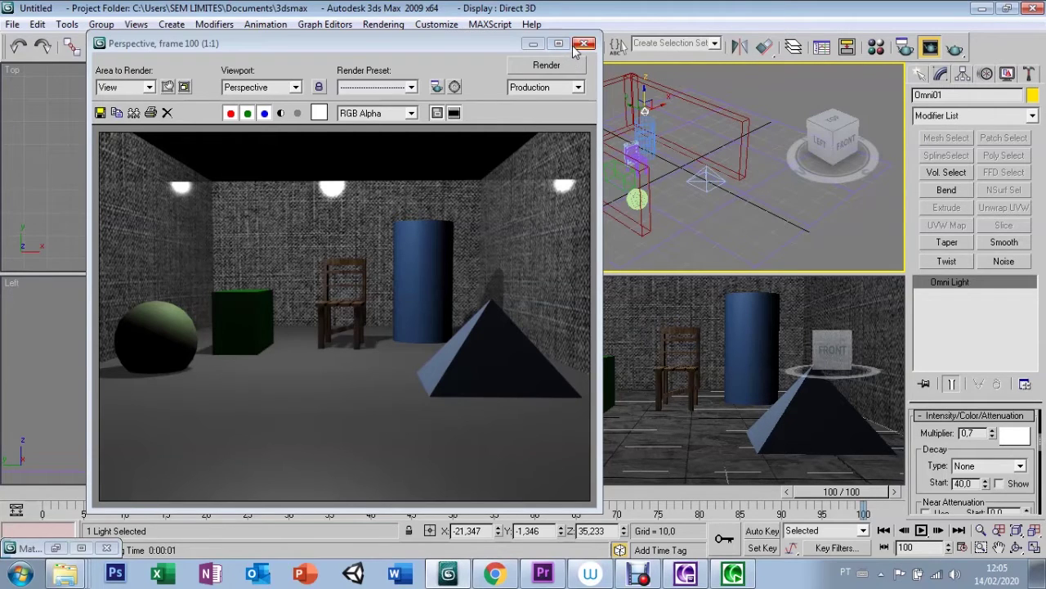
{"action": "left_click", "coordinate": [586, 44]}
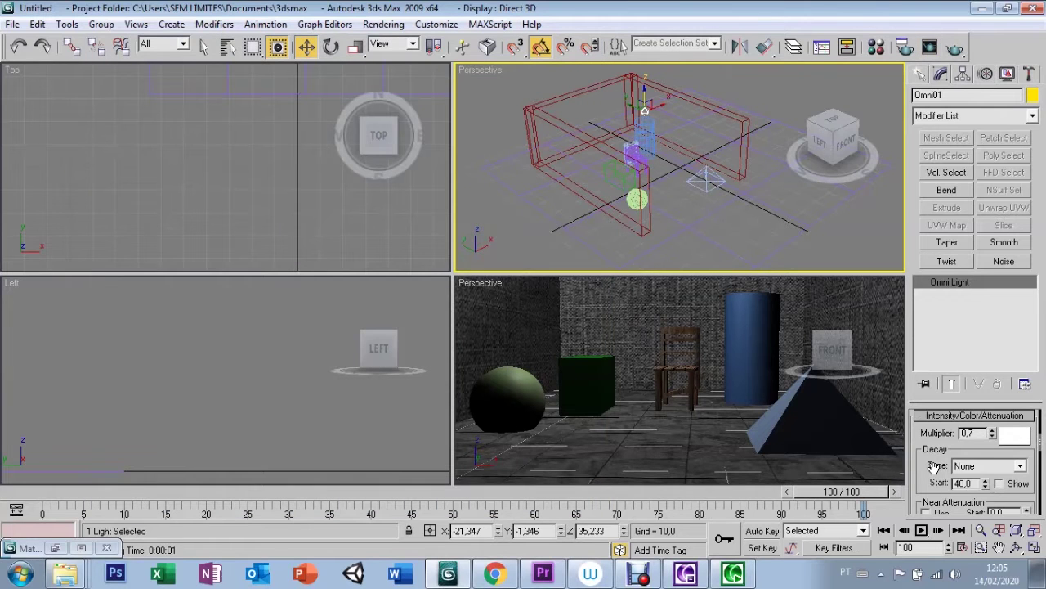
{"action": "left_click_drag", "start_coordinate": [928, 446], "coordinate": [929, 517]}
Step: Switch Omni01's shadow type to Adv. Ray Traced and test-render the result
{"action": "mouse_move", "coordinate": [914, 417]}
{"action": "left_mouse_down"}
{"action": "mouse_move", "coordinate": [912, 489]}
{"action": "mouse_move", "coordinate": [914, 444]}
{"action": "left_mouse_up"}
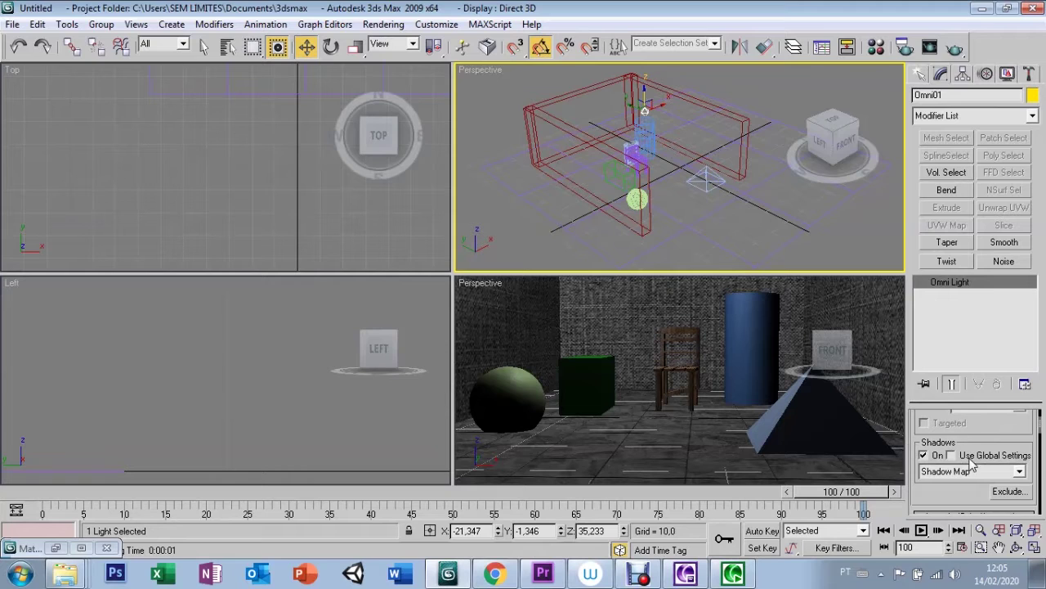
{"action": "left_click", "coordinate": [1019, 476]}
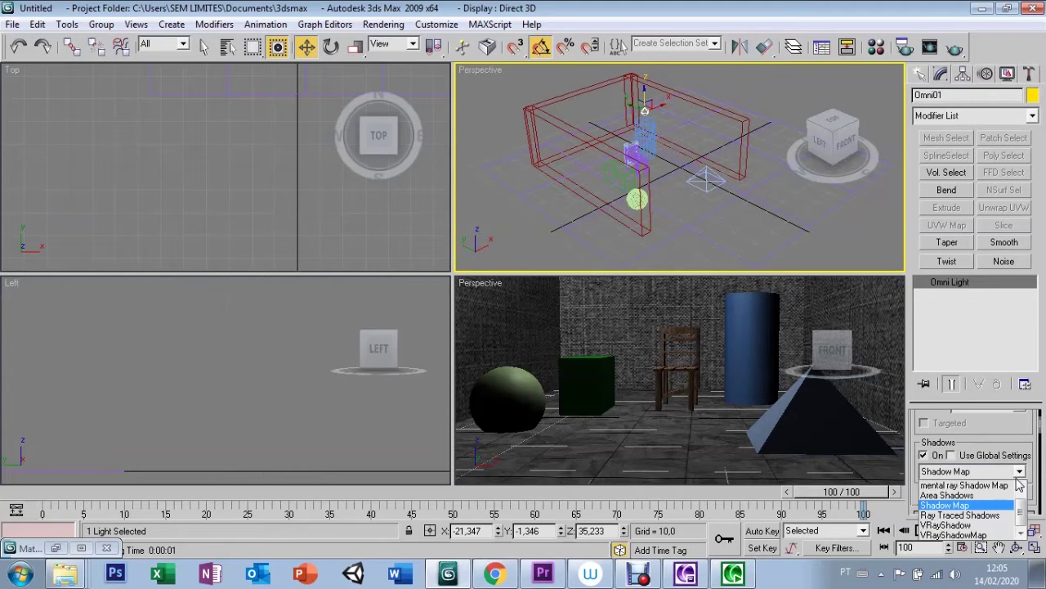
{"action": "left_click", "coordinate": [1020, 486]}
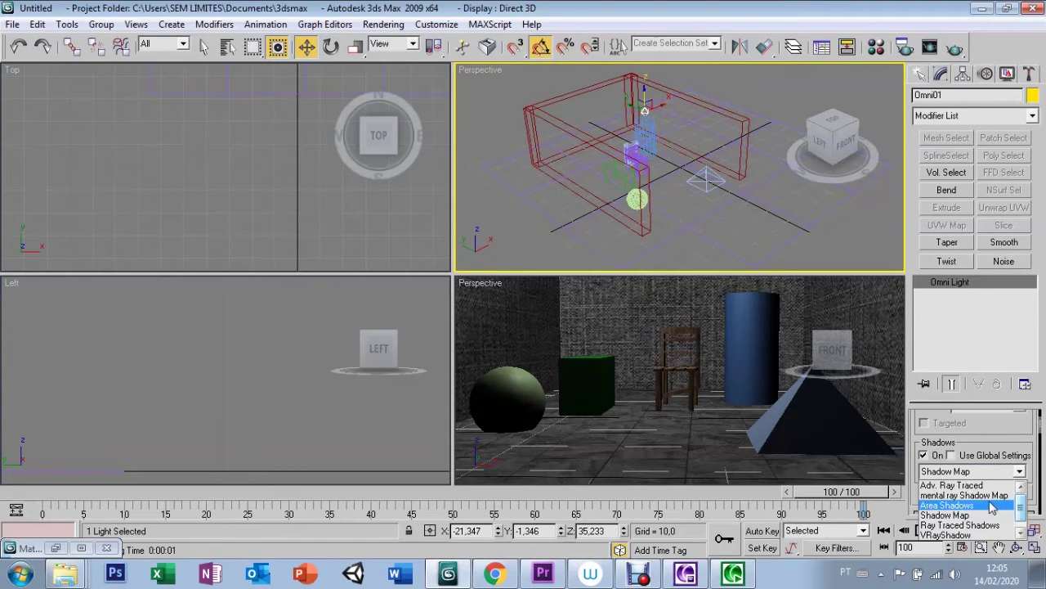
{"action": "left_click", "coordinate": [960, 485]}
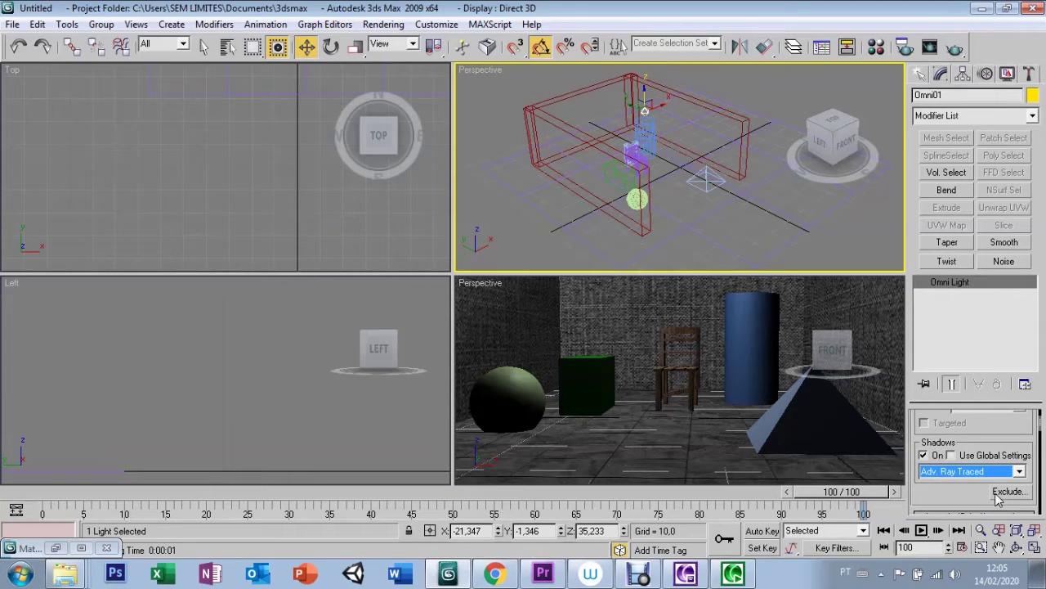
{"action": "mouse_move", "coordinate": [863, 98]}
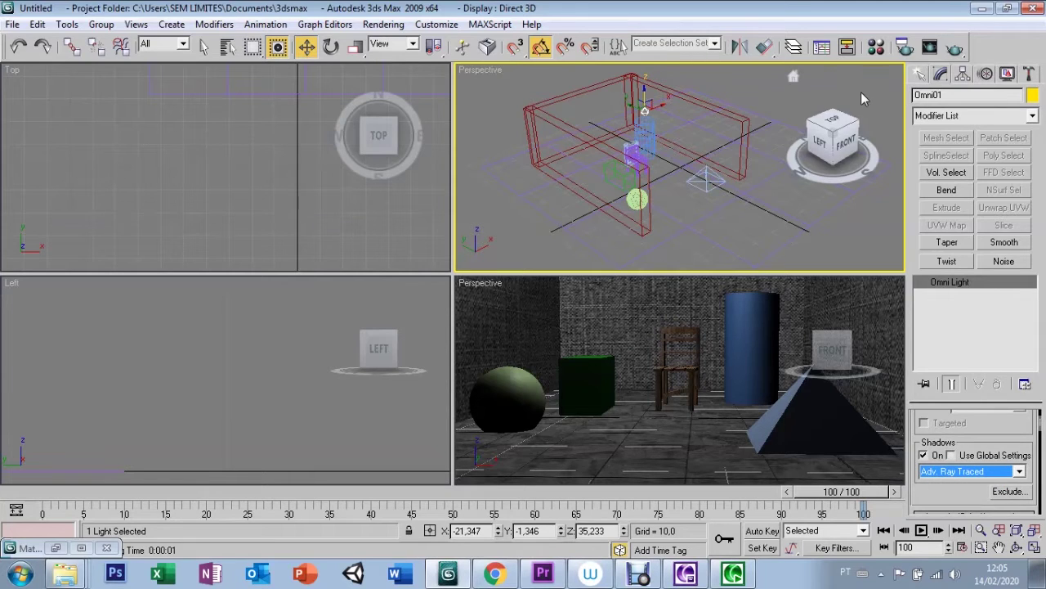
{"action": "key", "text": "shift+q"}
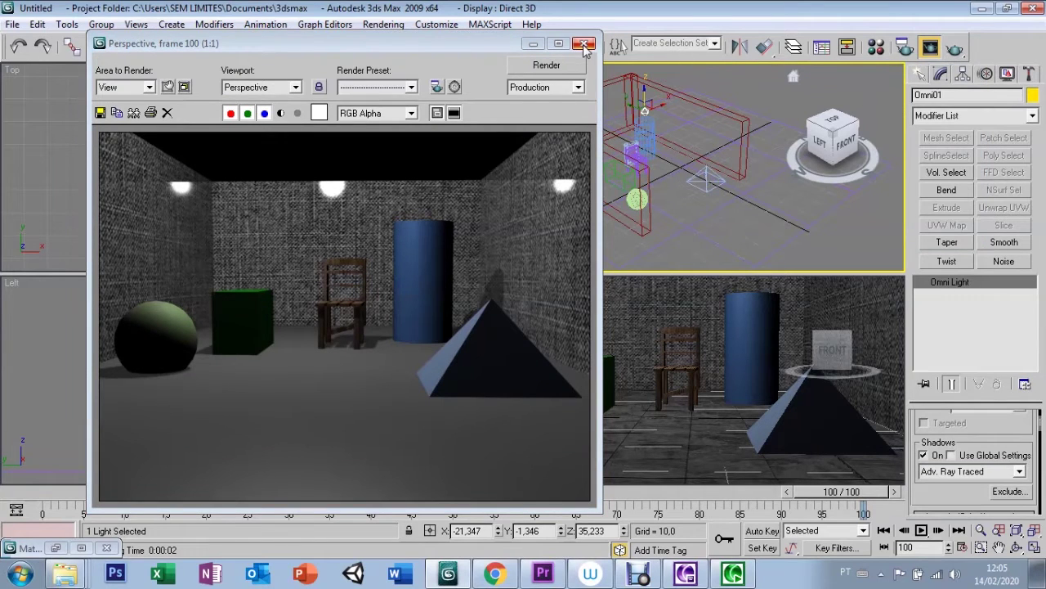
{"action": "left_click", "coordinate": [585, 45]}
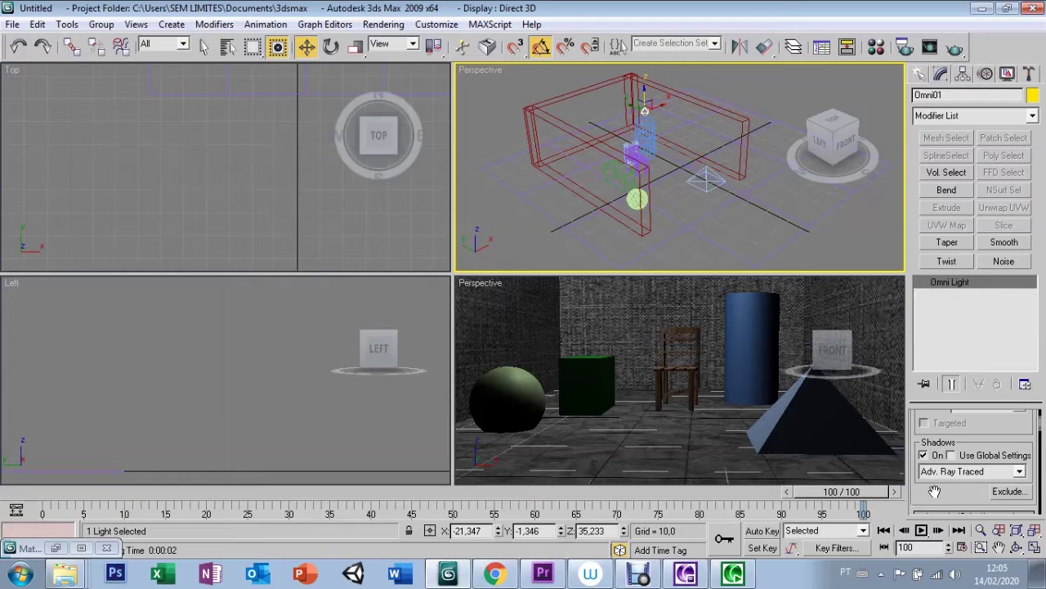
Step: Set the shadow density to 0,2 in Shadow Parameters and select the Opacity field
{"action": "left_click_drag", "start_coordinate": [935, 491], "coordinate": [931, 399]}
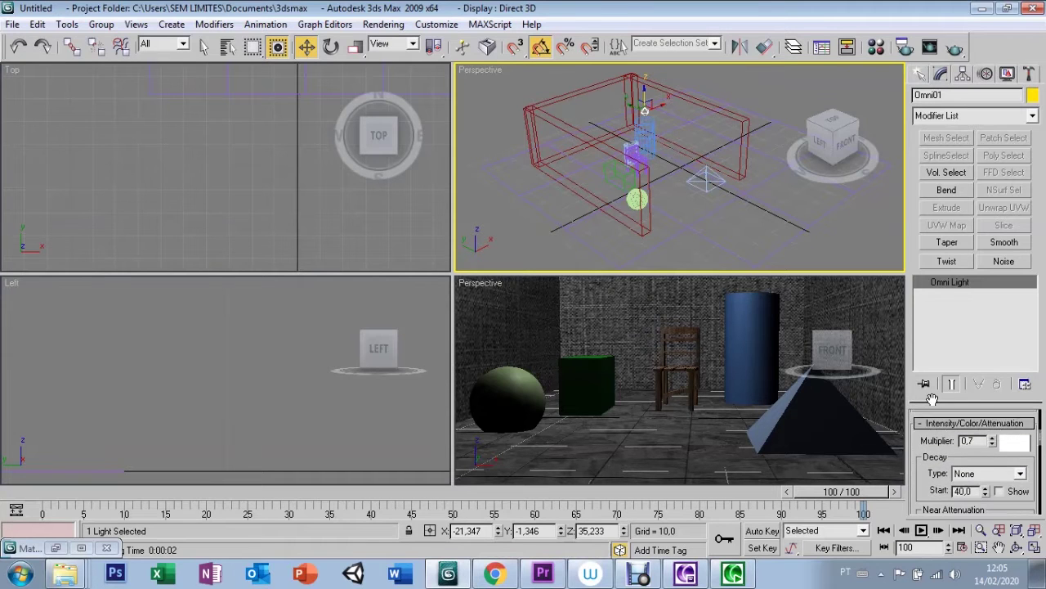
{"action": "scroll", "coordinate": [922, 479], "scroll_direction": "down", "scroll_amount": 3}
{"action": "left_click_drag", "start_coordinate": [924, 497], "coordinate": [918, 406]}
{"action": "double_click", "coordinate": [1005, 461]}
{"action": "type", "text": "1"}
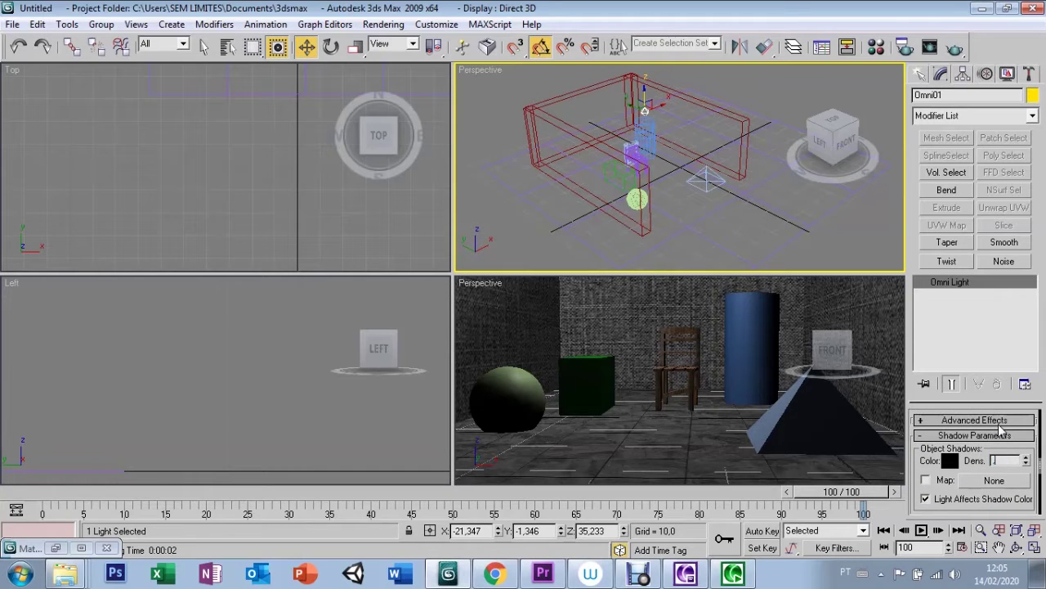
{"action": "type", "text": "0,2"}
{"action": "key", "text": "Return"}
{"action": "left_click_drag", "start_coordinate": [919, 472], "coordinate": [921, 413]}
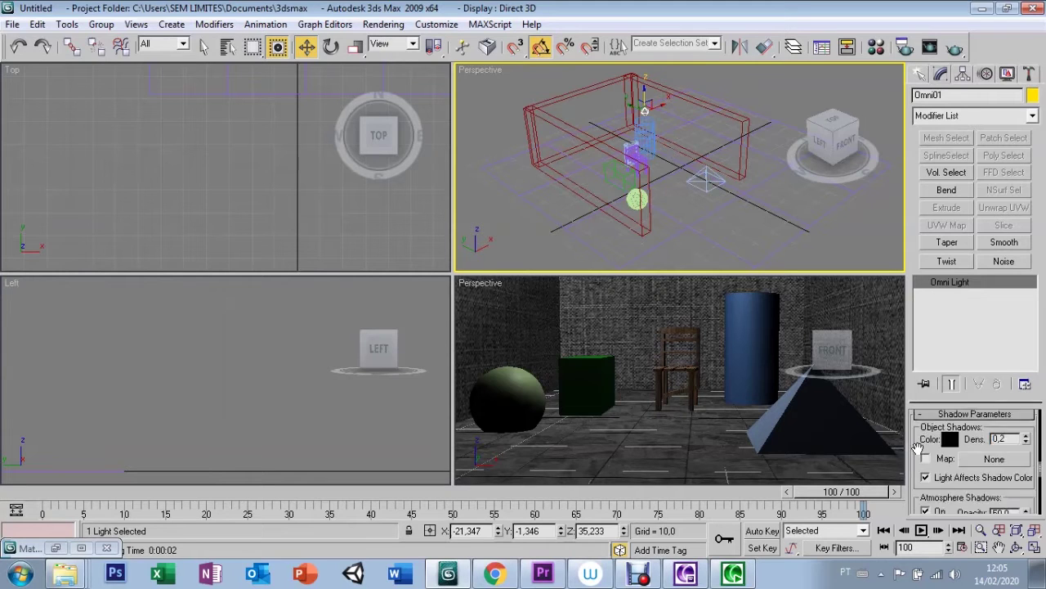
{"action": "double_click", "coordinate": [1015, 476]}
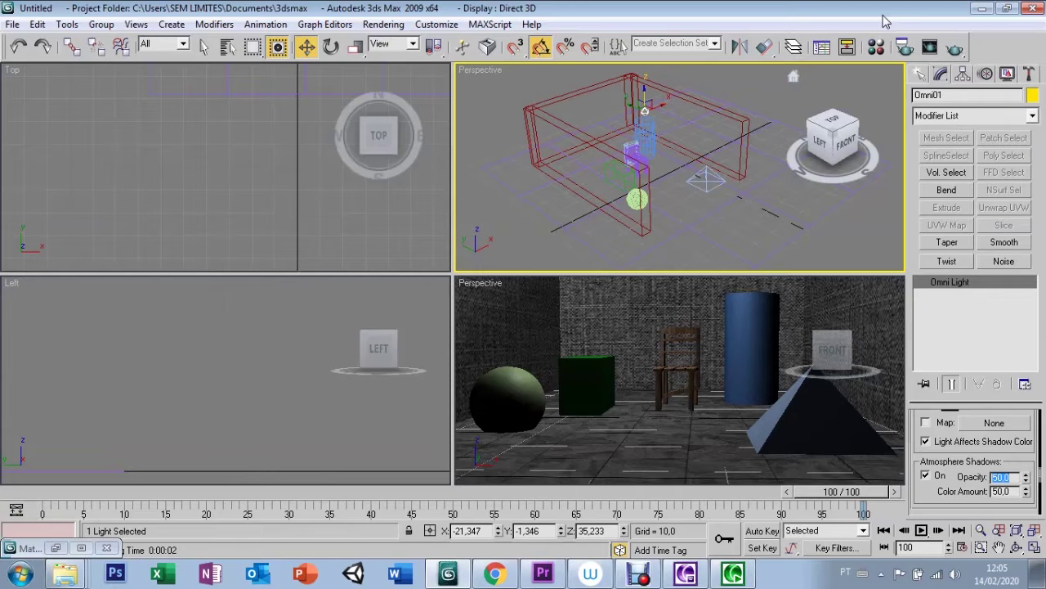
{"action": "left_click", "coordinate": [609, 321]}
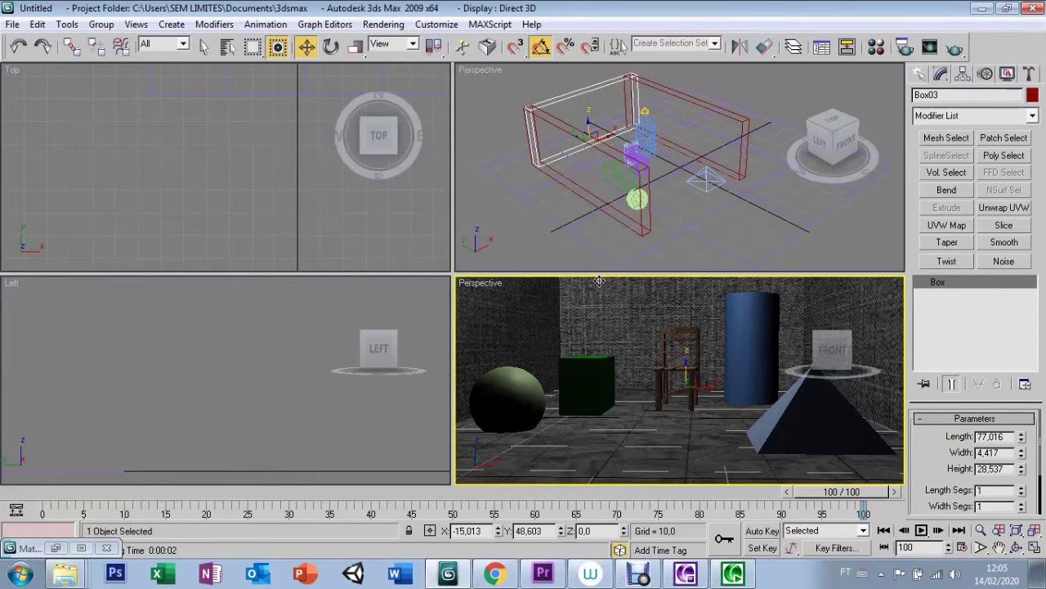
{"action": "key", "text": "shift+q"}
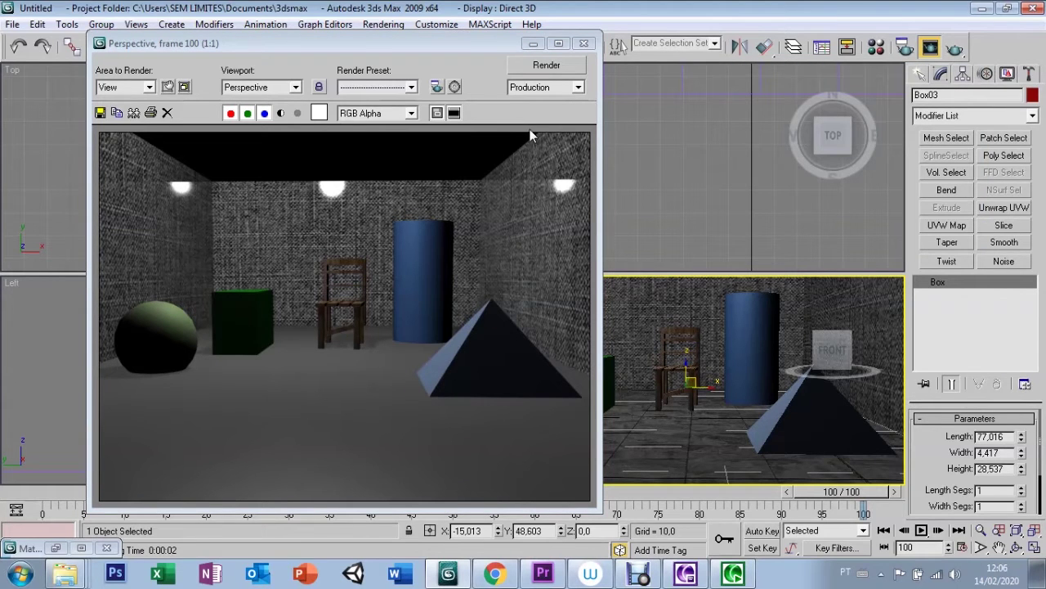
{"action": "left_click", "coordinate": [583, 45]}
{"action": "left_click_drag", "start_coordinate": [925, 449], "coordinate": [930, 435]}
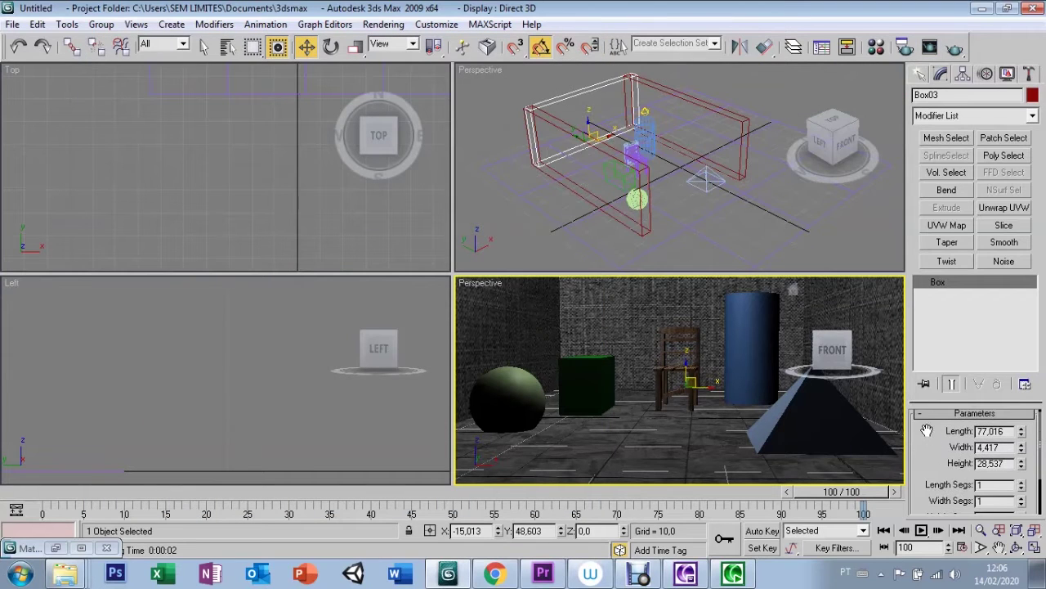
{"action": "left_click", "coordinate": [919, 416]}
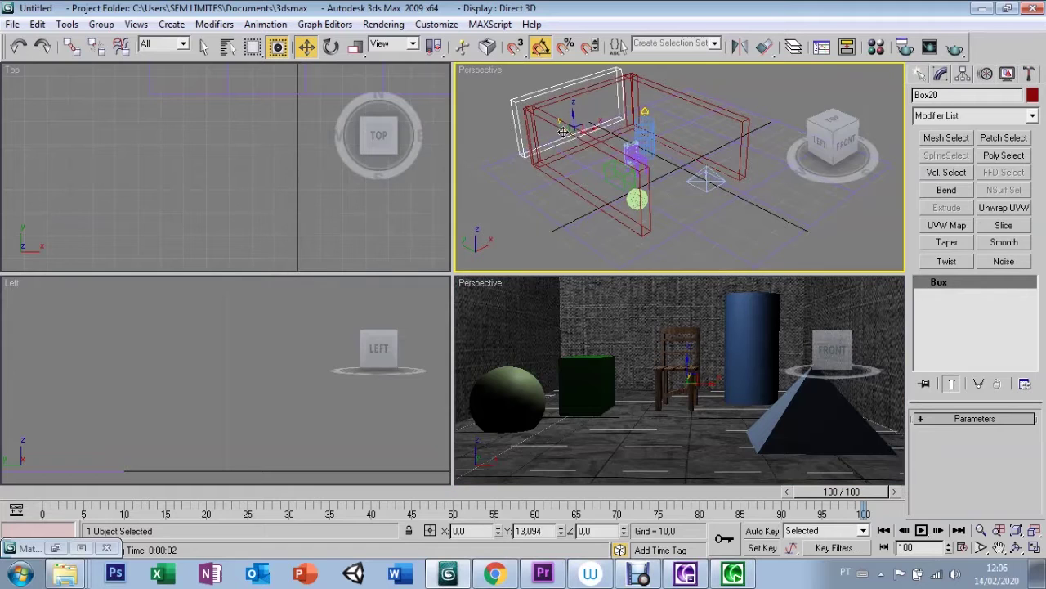
Step: Try copying a wall box, then cancel and undo it
{"action": "left_click_drag", "start_coordinate": [579, 137], "coordinate": [553, 129], "text": "shift"}
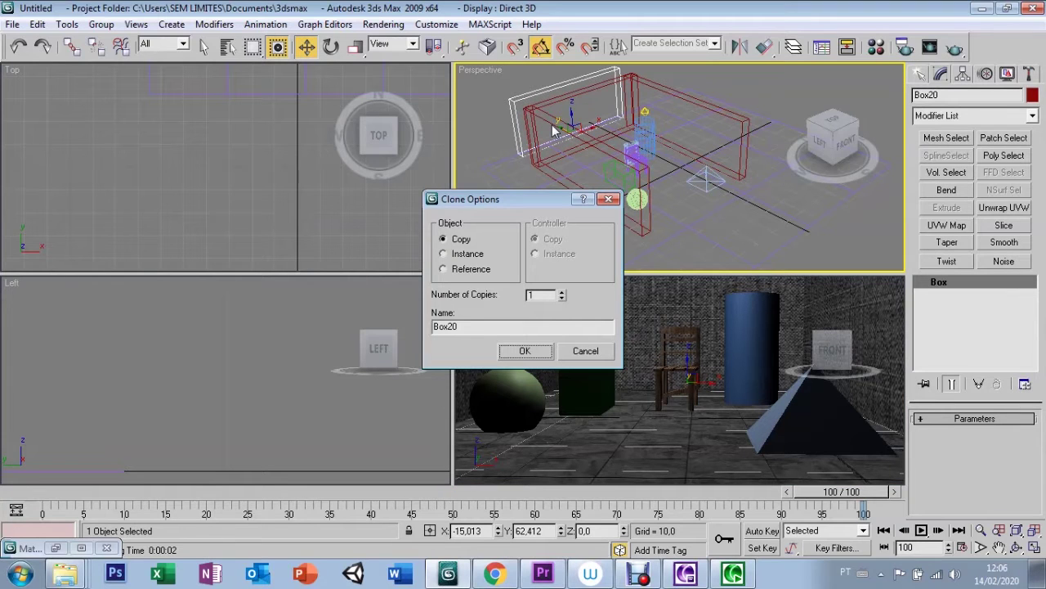
{"action": "key", "text": "Escape"}
{"action": "key", "text": "Home"}
{"action": "key", "text": "ctrl+z"}
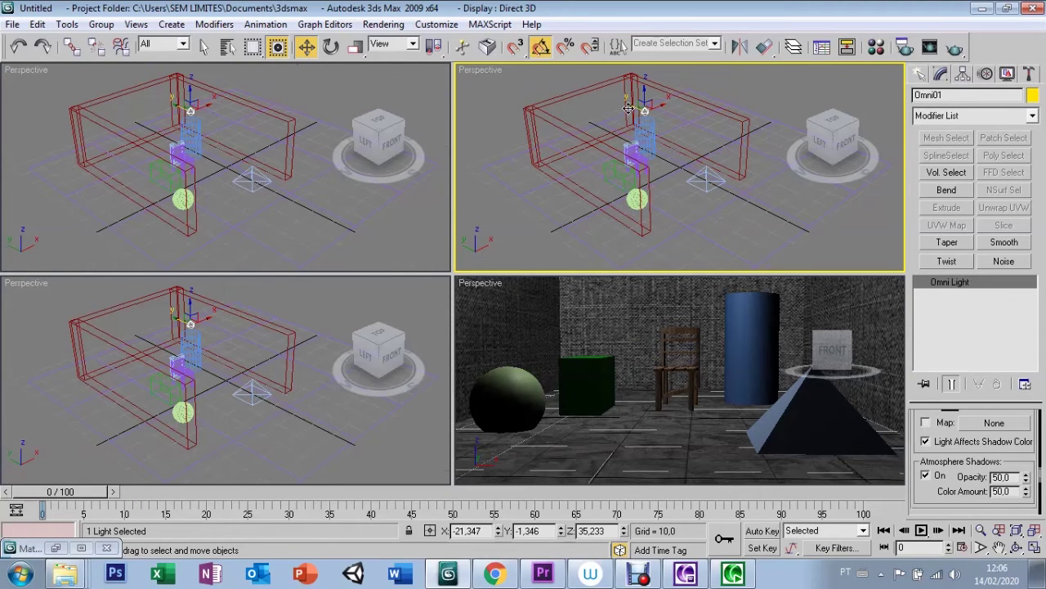
Step: Copy the omni light as Omni02 and move it lower to a new spot in the room
{"action": "left_click_drag", "start_coordinate": [621, 103], "coordinate": [599, 85], "text": "shift"}
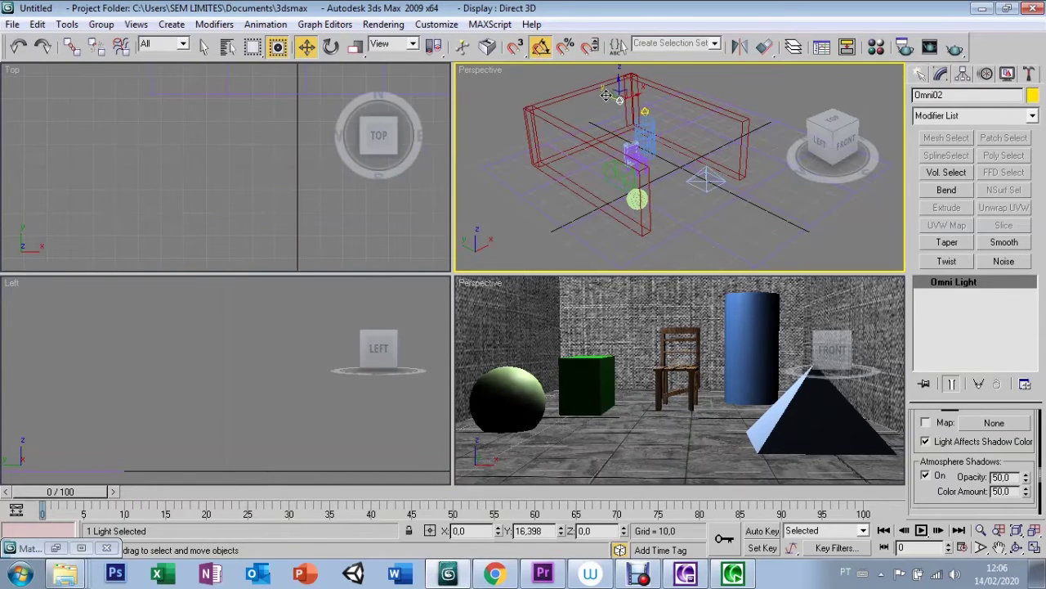
{"action": "key", "text": "Return"}
{"action": "left_click_drag", "start_coordinate": [614, 86], "coordinate": [601, 146]}
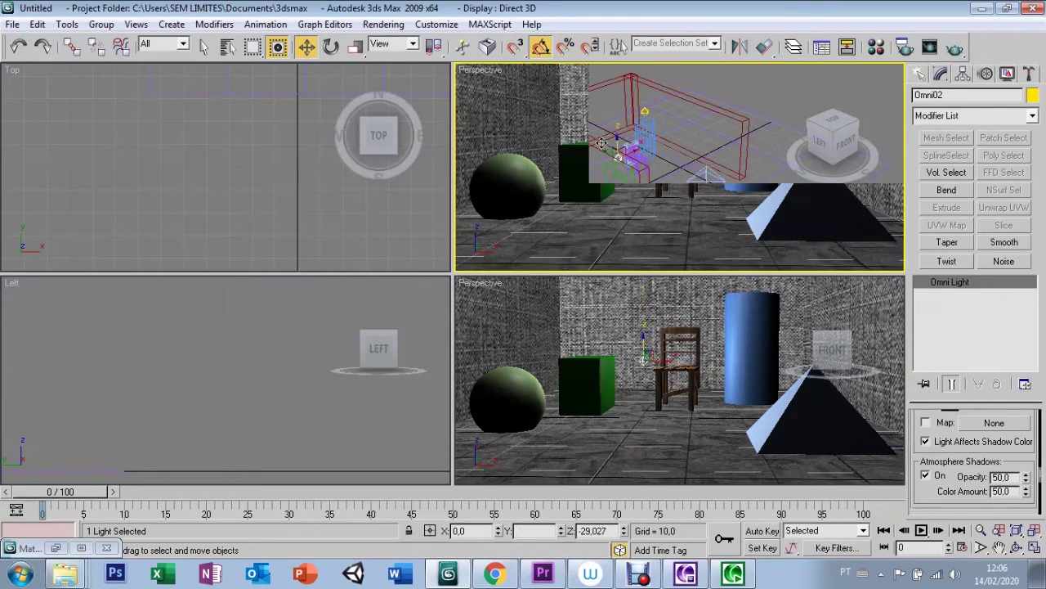
{"action": "mouse_move", "coordinate": [600, 146]}
{"action": "left_mouse_down"}
{"action": "mouse_move", "coordinate": [574, 139]}
{"action": "mouse_move", "coordinate": [597, 145]}
{"action": "left_mouse_up"}
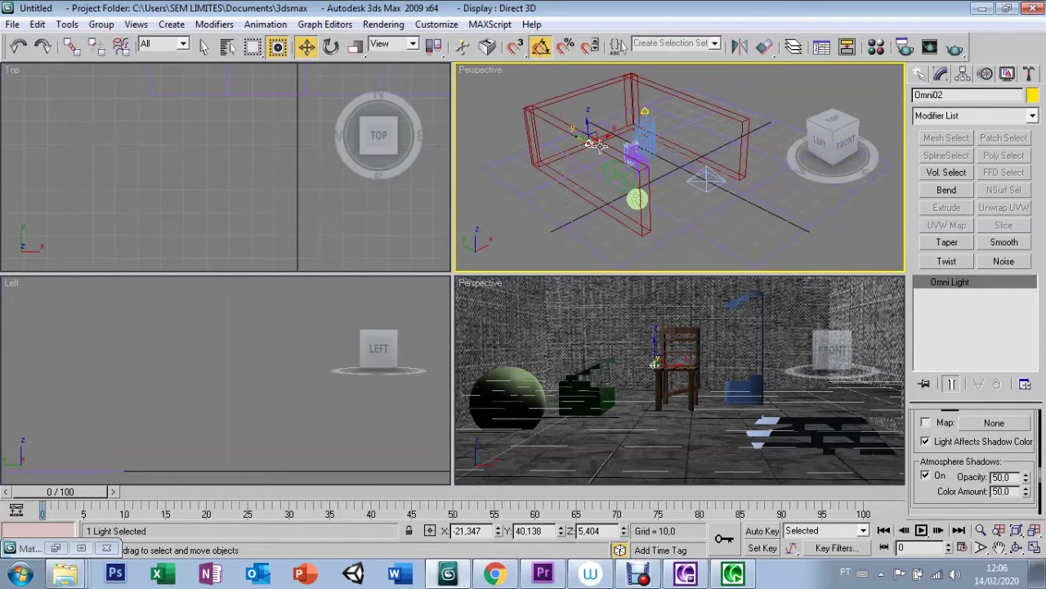
{"action": "scroll", "coordinate": [915, 425], "scroll_direction": "up", "scroll_amount": 2}
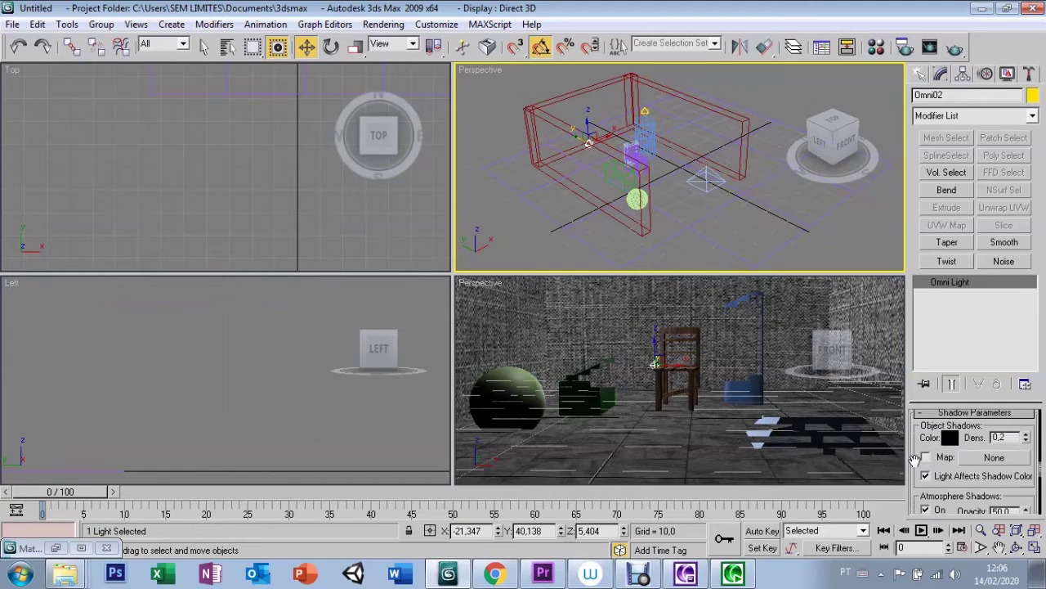
Step: Set Omni02's Multiplier to 0.2
{"action": "left_click_drag", "start_coordinate": [916, 416], "coordinate": [912, 477]}
{"action": "scroll", "coordinate": [912, 477], "scroll_direction": "up", "scroll_amount": 1}
{"action": "scroll", "coordinate": [914, 470], "scroll_direction": "up", "scroll_amount": 1}
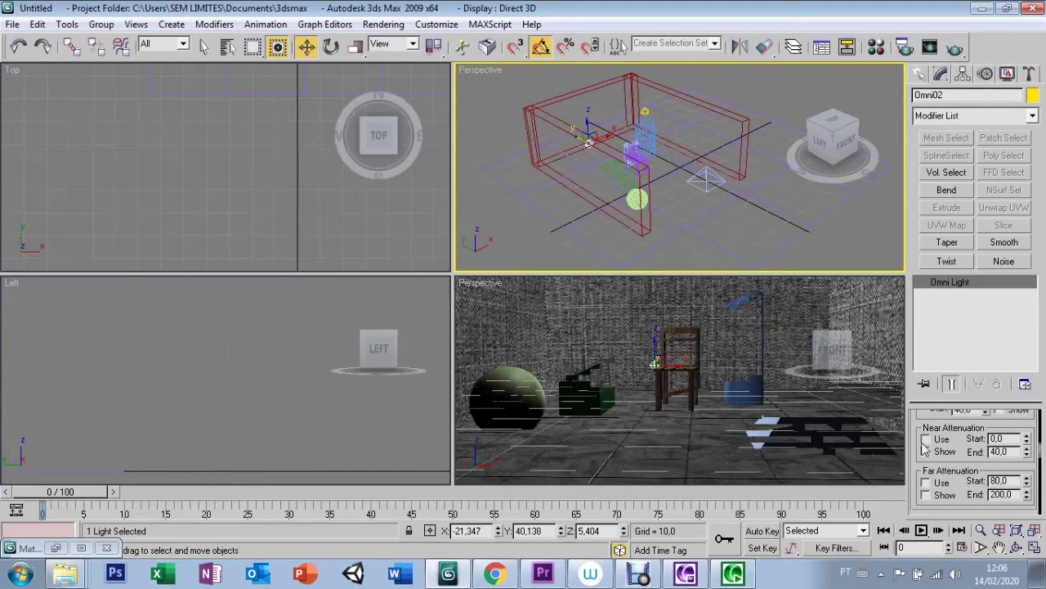
{"action": "left_click_drag", "start_coordinate": [917, 428], "coordinate": [923, 505]}
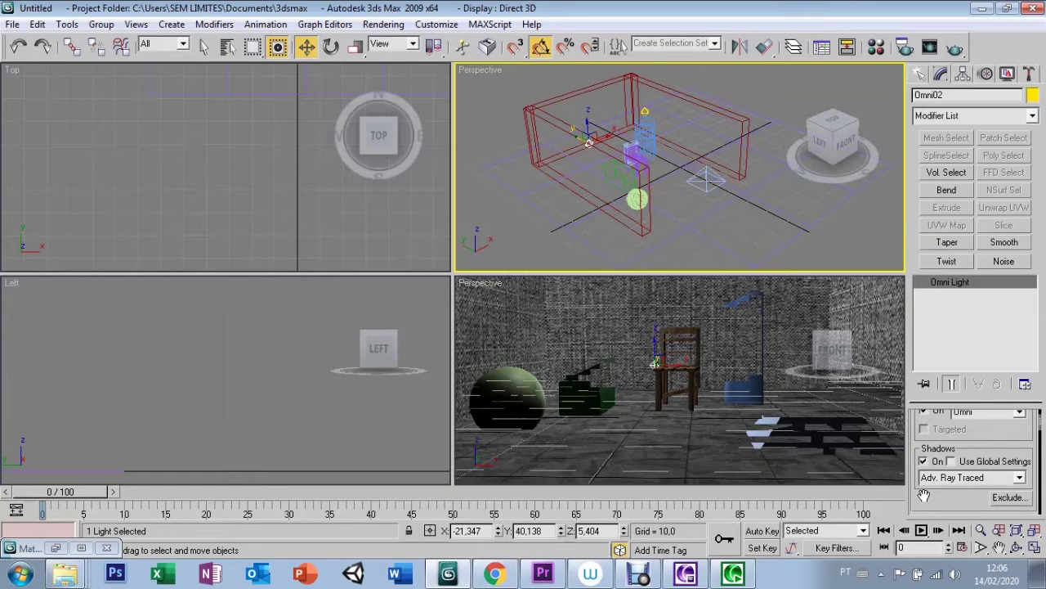
{"action": "mouse_move", "coordinate": [988, 450]}
{"action": "left_mouse_down"}
{"action": "mouse_move", "coordinate": [984, 477]}
{"action": "mouse_move", "coordinate": [981, 413]}
{"action": "left_mouse_up"}
{"action": "left_click_drag", "start_coordinate": [937, 467], "coordinate": [942, 411]}
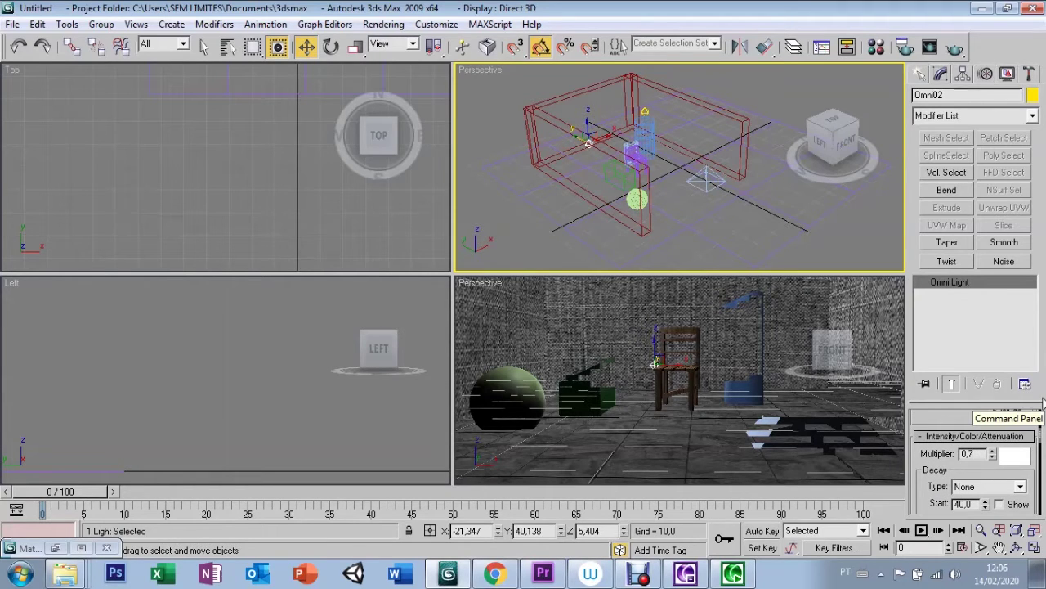
{"action": "type", "text": "0.2"}
{"action": "key", "text": "Return"}
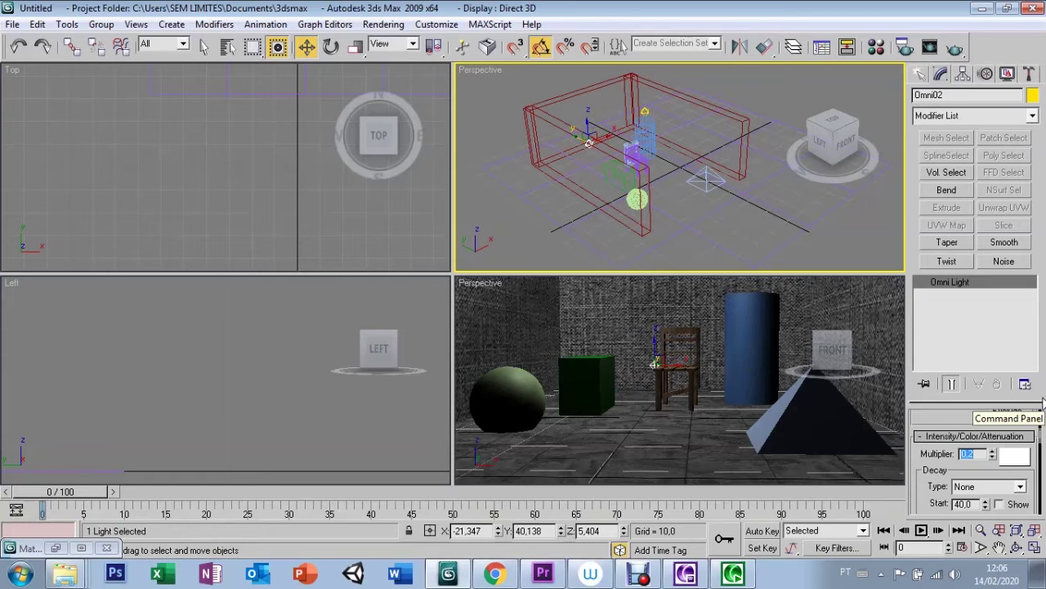
Step: Collapse Advanced Effects and set the Shadow Parameters density to 1
{"action": "left_click_drag", "start_coordinate": [926, 487], "coordinate": [923, 456]}
{"action": "scroll", "coordinate": [924, 456], "scroll_direction": "down", "scroll_amount": 3}
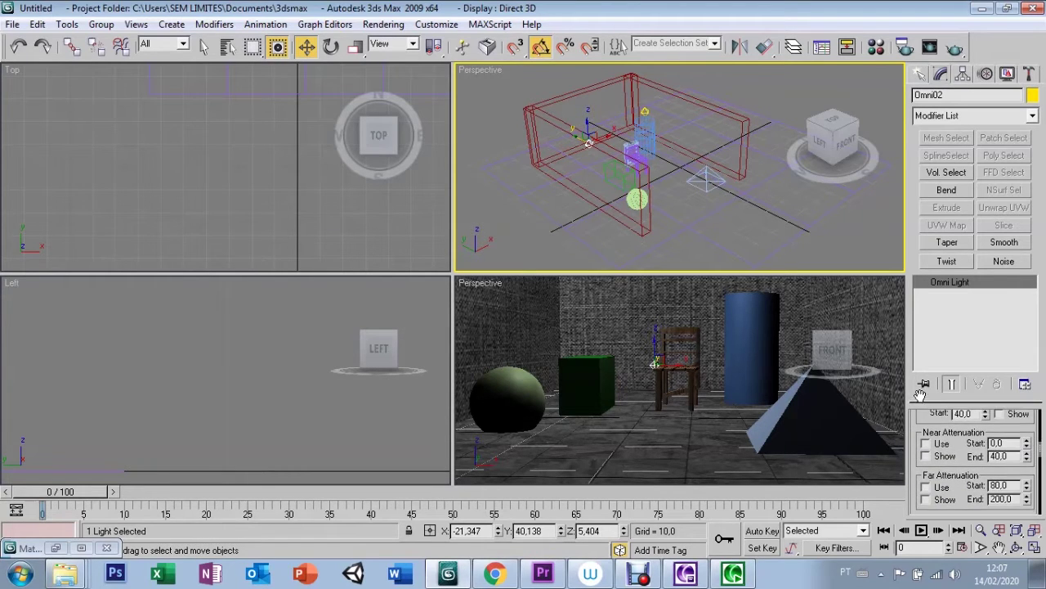
{"action": "scroll", "coordinate": [920, 474], "scroll_direction": "down", "scroll_amount": 3}
{"action": "scroll", "coordinate": [919, 470], "scroll_direction": "down", "scroll_amount": 2}
{"action": "scroll", "coordinate": [918, 454], "scroll_direction": "down", "scroll_amount": 1}
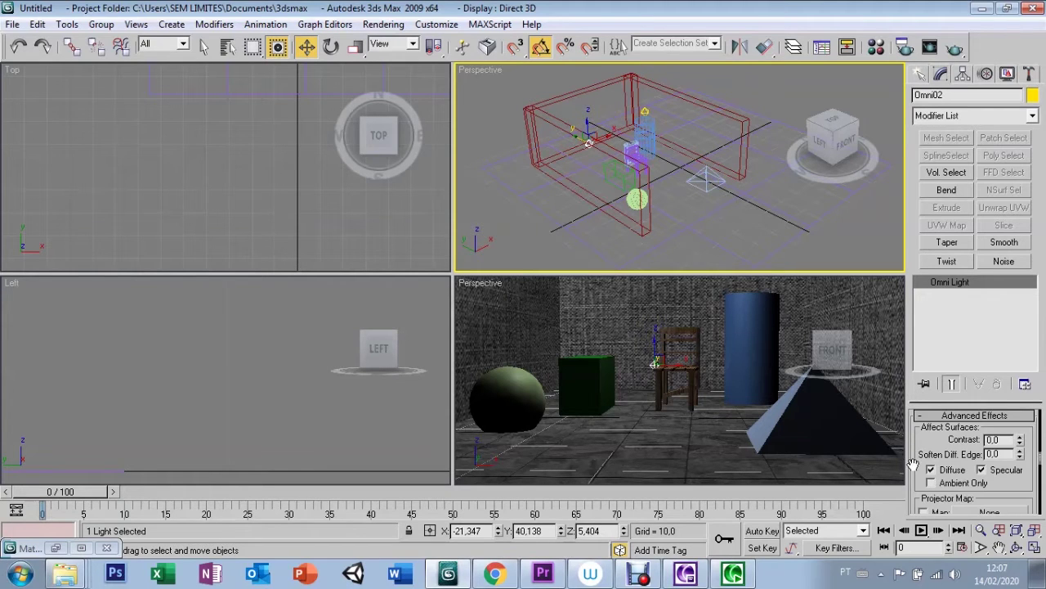
{"action": "left_click", "coordinate": [919, 417]}
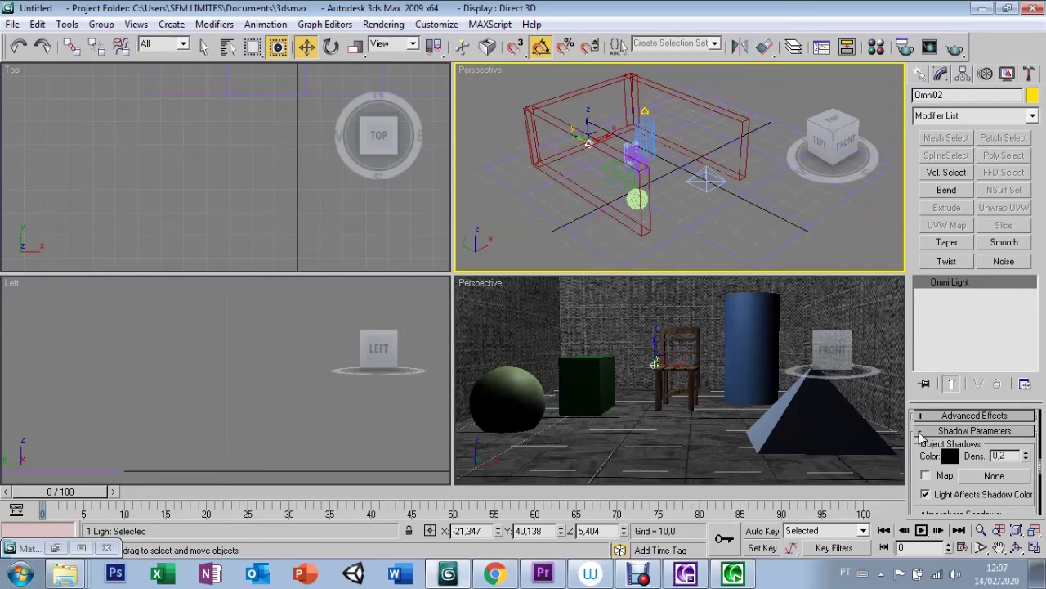
{"action": "scroll", "coordinate": [914, 460], "scroll_direction": "down", "scroll_amount": 1}
{"action": "left_click_drag", "start_coordinate": [1007, 429], "coordinate": [980, 429]}
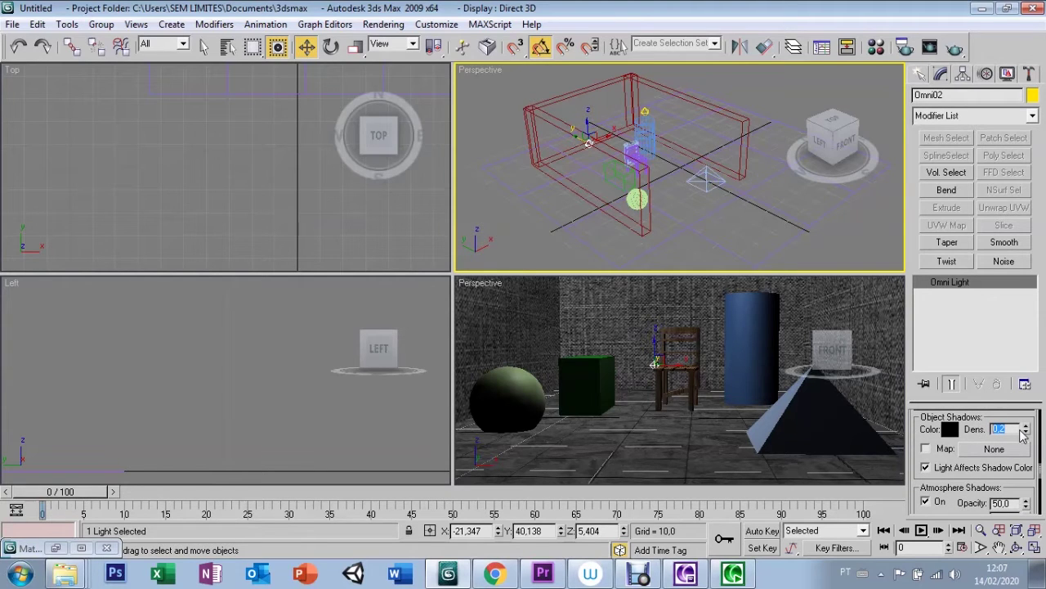
{"action": "type", "text": "1"}
Step: Raise Atmosphere Shadows Opacity and Color Amount both to 100
{"action": "left_click_drag", "start_coordinate": [918, 501], "coordinate": [918, 430]}
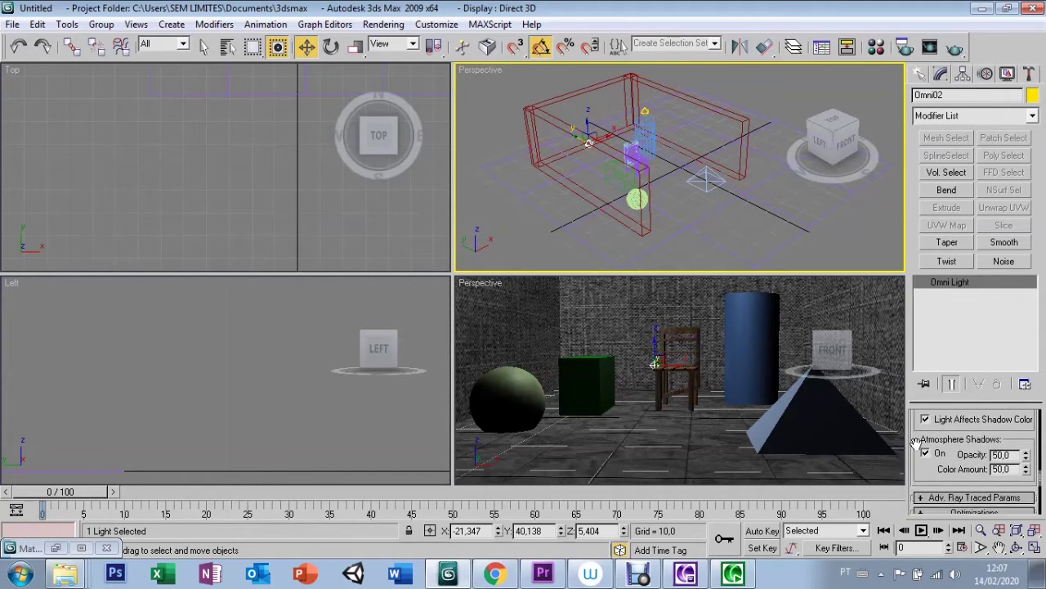
{"action": "left_click_drag", "start_coordinate": [919, 430], "coordinate": [959, 417]}
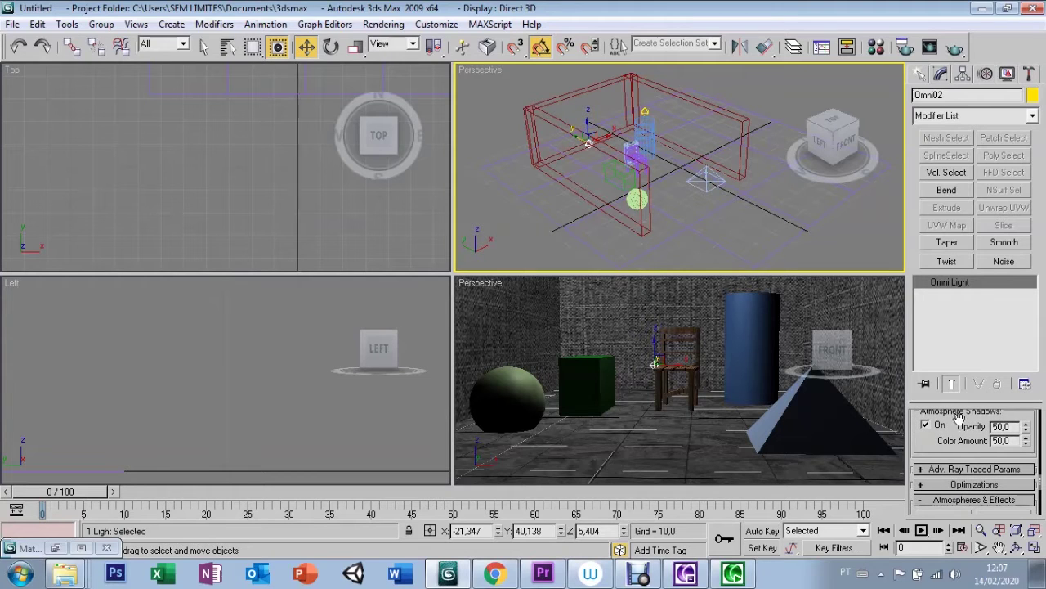
{"action": "double_click", "coordinate": [1014, 425]}
{"action": "type", "text": "1"}
{"action": "key", "text": "Tab"}
{"action": "type", "text": "10"}
{"action": "key", "text": "Return"}
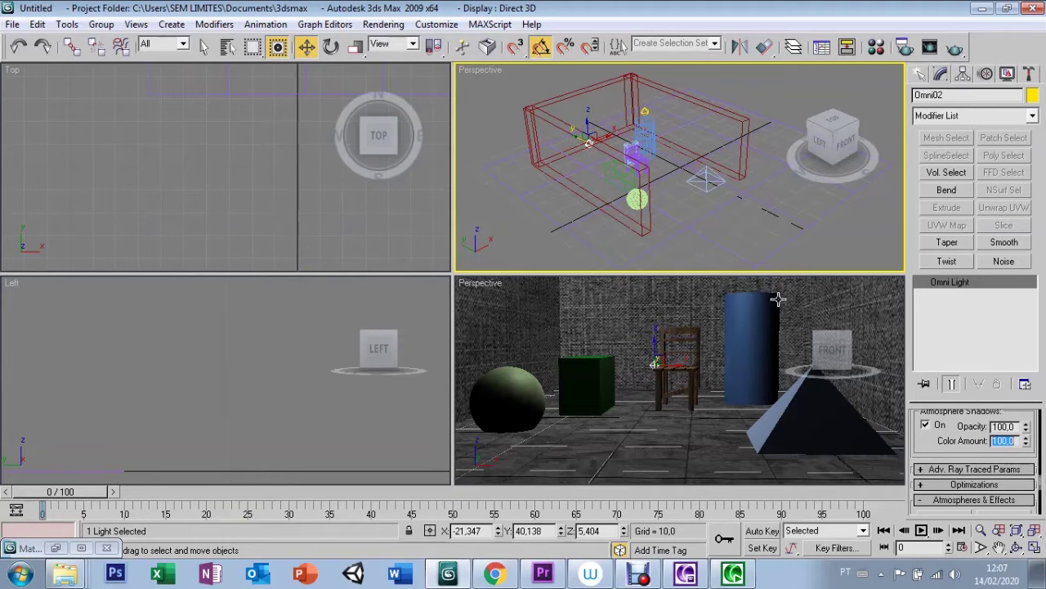
{"action": "left_click", "coordinate": [721, 323]}
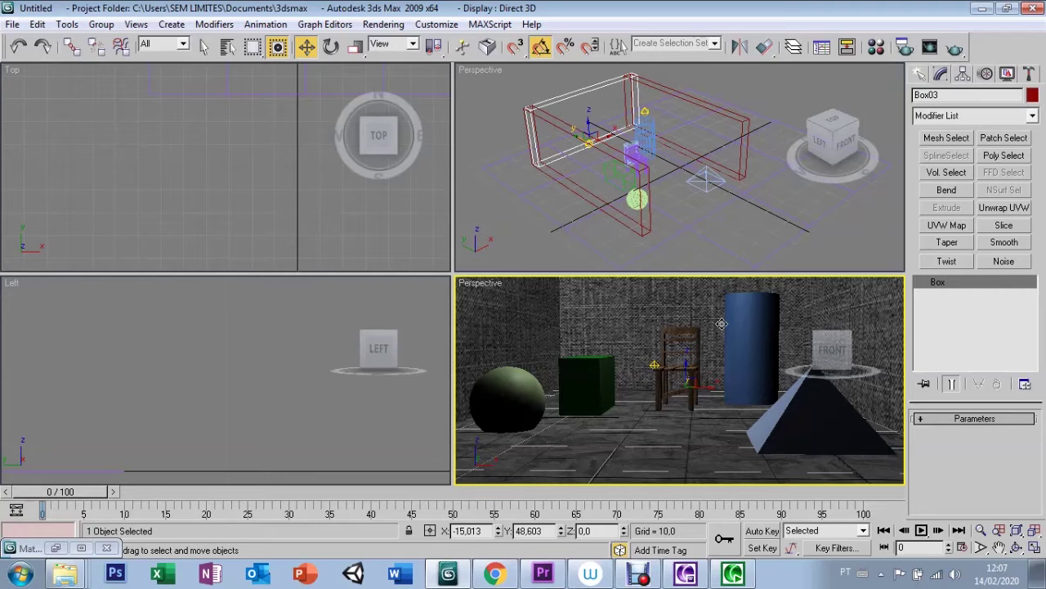
{"action": "key", "text": "shift+q"}
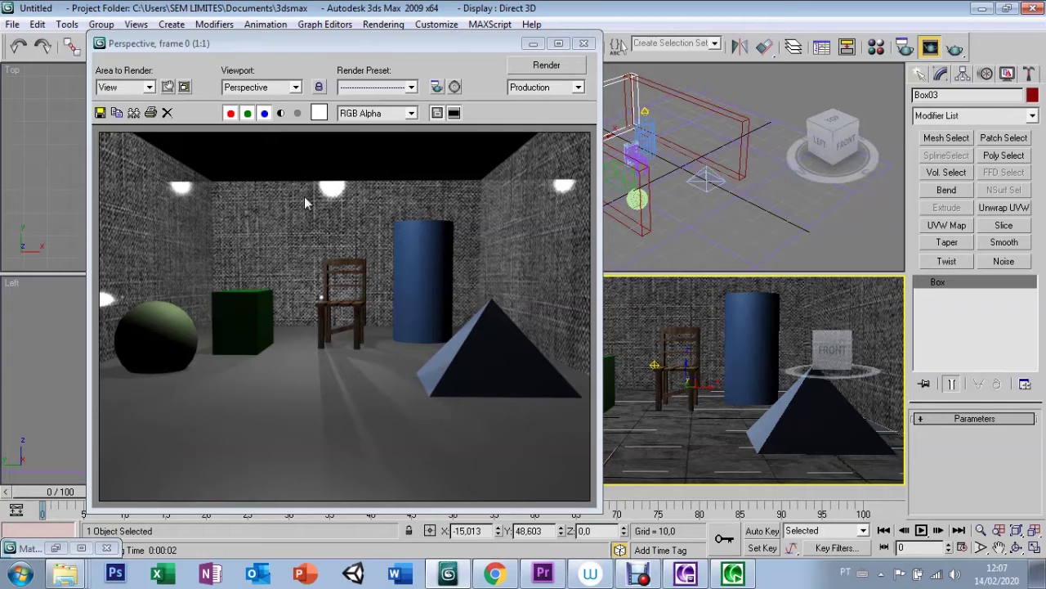
{"action": "left_click", "coordinate": [584, 45]}
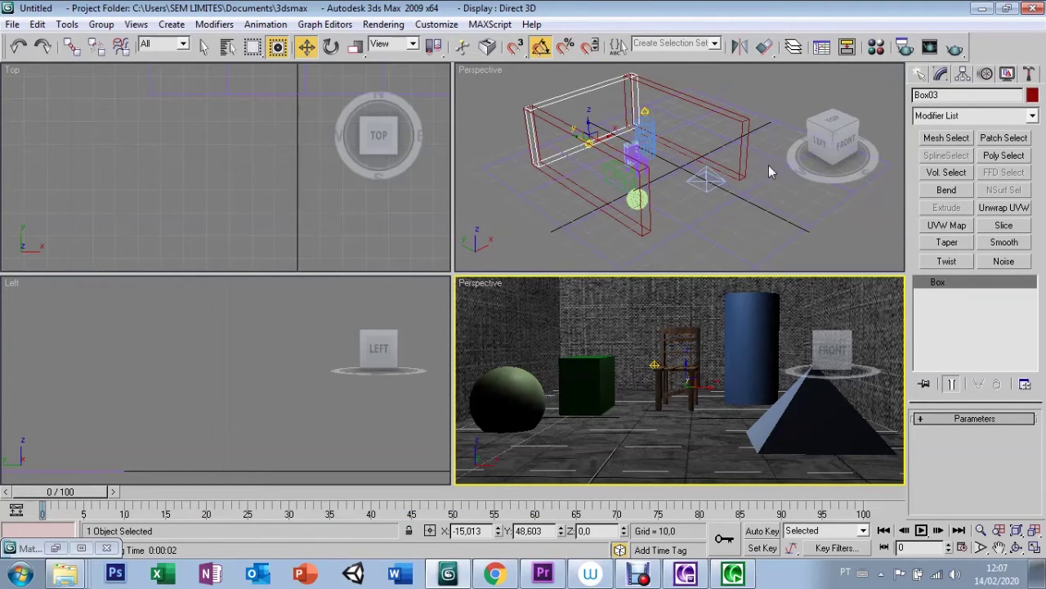
{"action": "left_click", "coordinate": [654, 139]}
{"action": "key", "text": "ctrl+z"}
Step: Select both Omni01 and Omni02 from the scene object list
{"action": "left_click", "coordinate": [589, 141]}
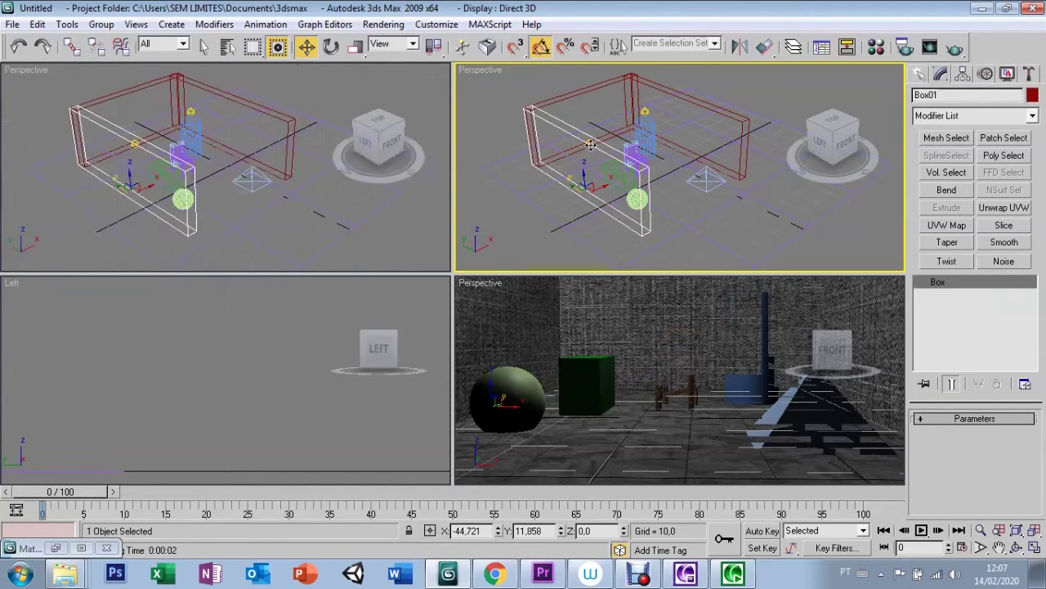
{"action": "left_click", "coordinate": [589, 141]}
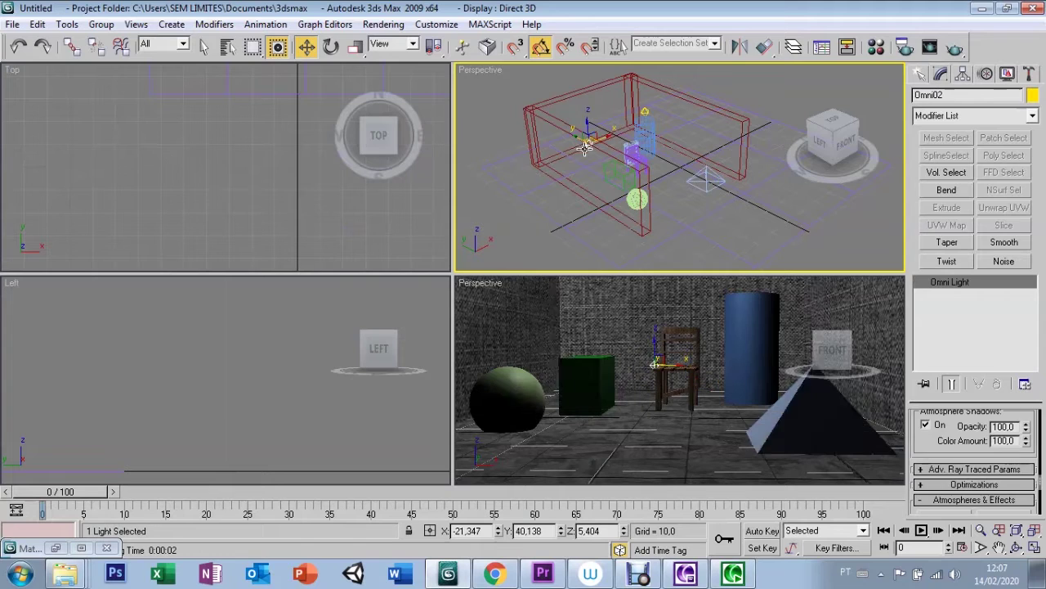
{"action": "left_click", "coordinate": [621, 72]}
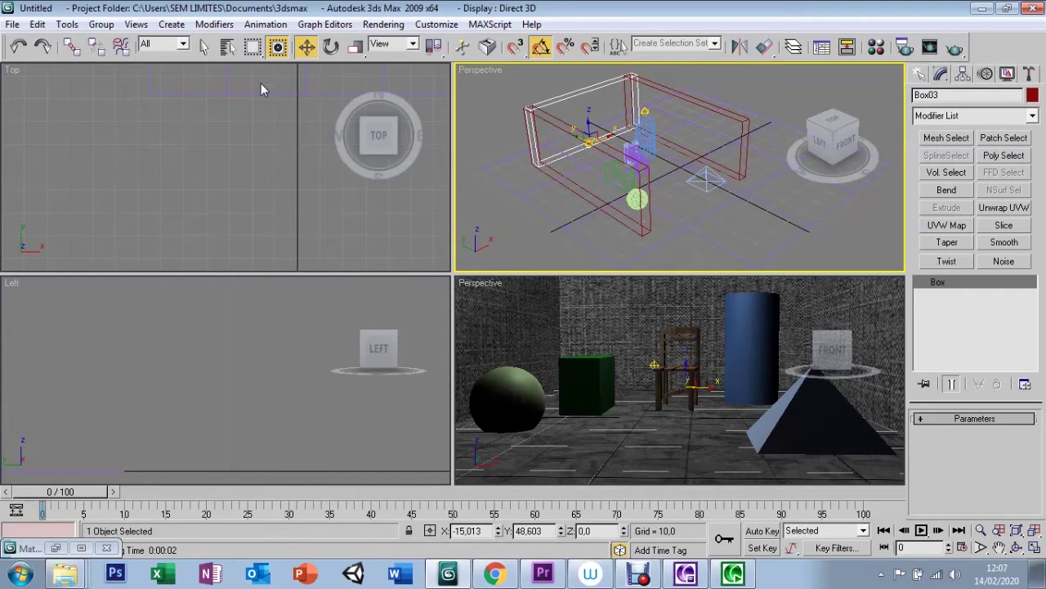
{"action": "left_click", "coordinate": [227, 48]}
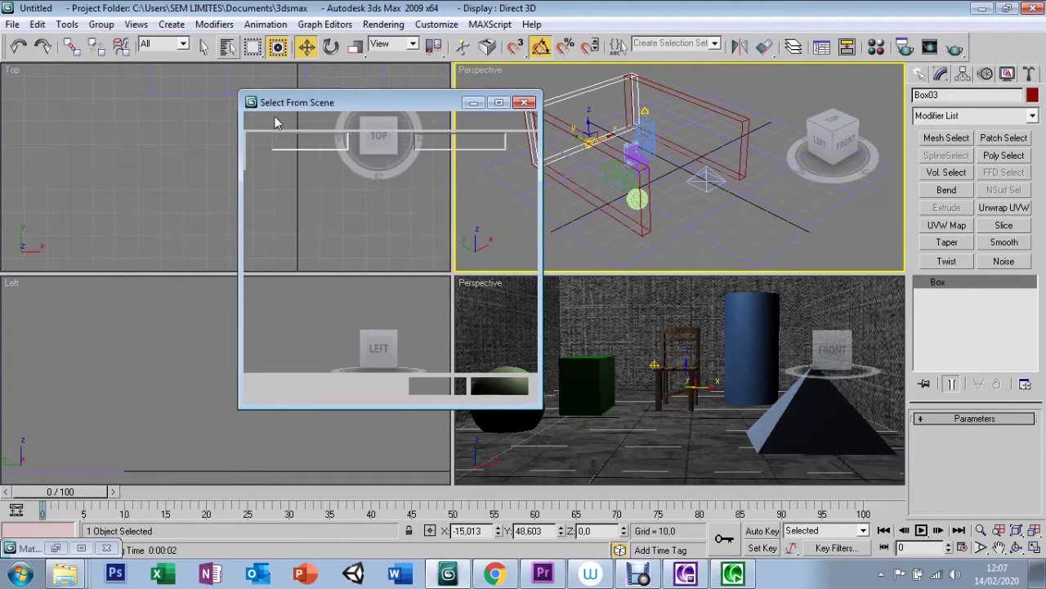
{"action": "left_click", "coordinate": [301, 221]}
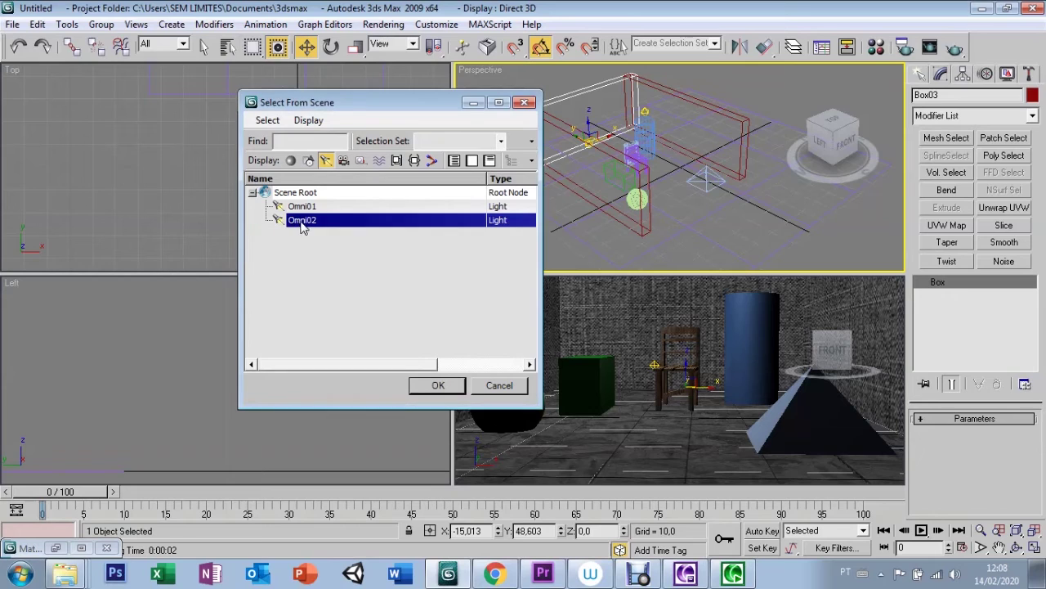
{"action": "left_click", "coordinate": [302, 208], "text": "ctrl"}
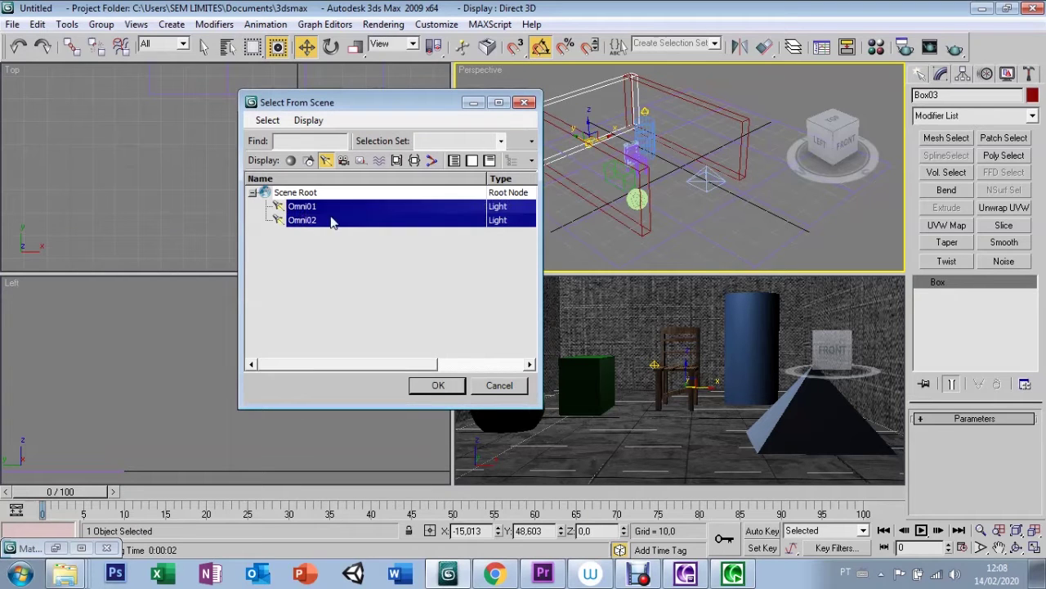
{"action": "left_click", "coordinate": [435, 386]}
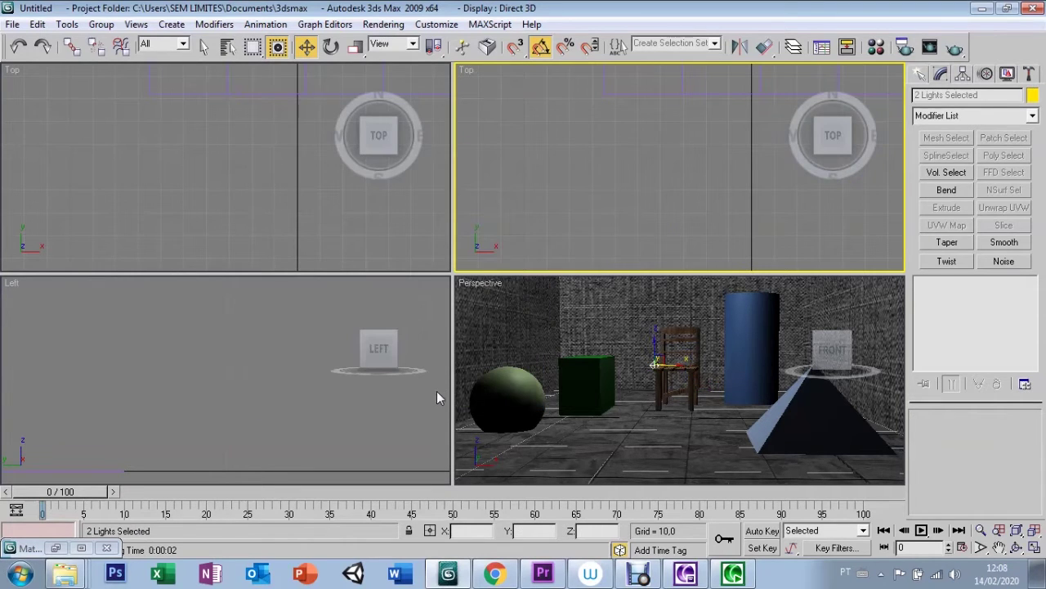
Step: Delete both omni lights and bring the Standard light types back up
{"action": "key", "text": "Delete"}
{"action": "key", "text": "p"}
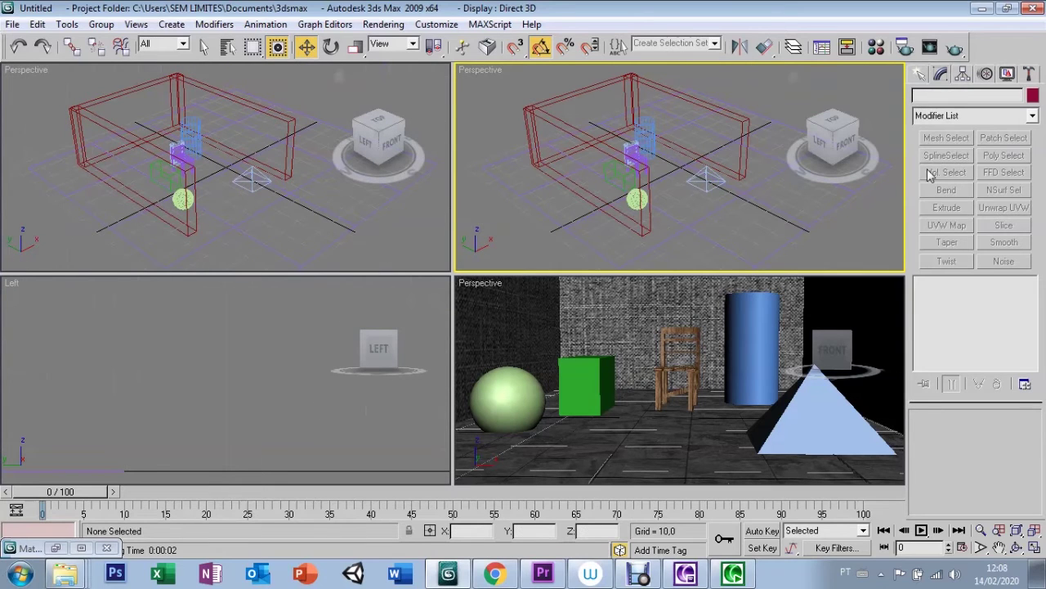
{"action": "left_click", "coordinate": [921, 75]}
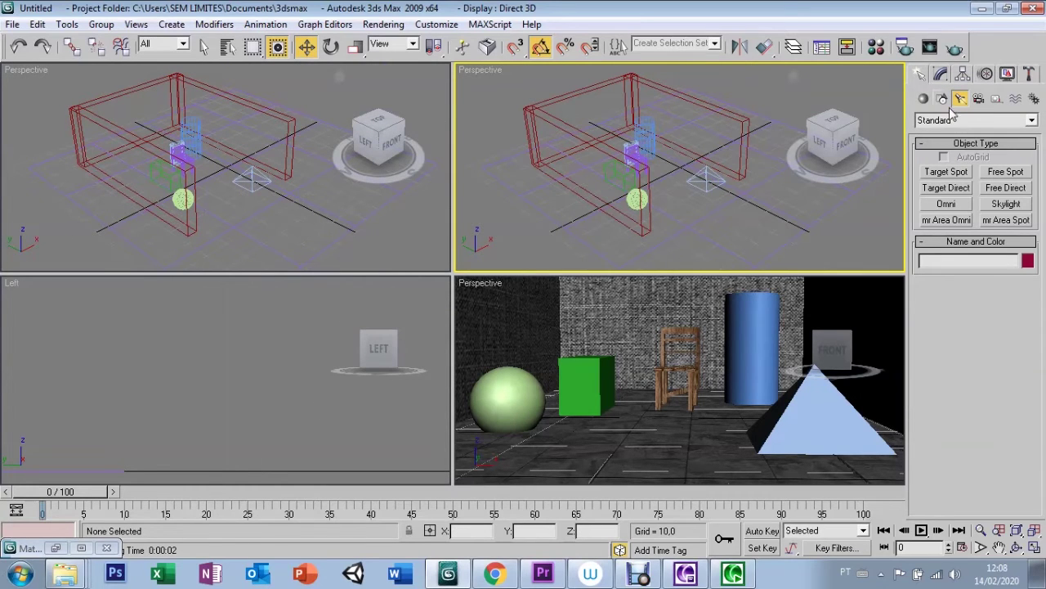
Step: Place a Target Spot light, Spot01, aimed from the front corner across the room
{"action": "left_click", "coordinate": [942, 173]}
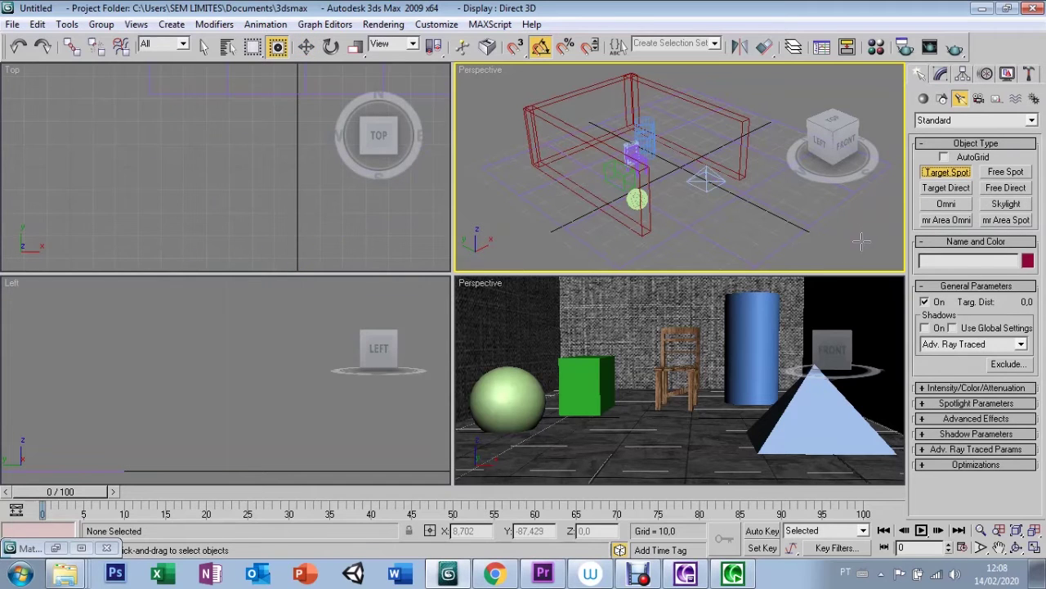
{"action": "left_click_drag", "start_coordinate": [859, 235], "coordinate": [699, 181]}
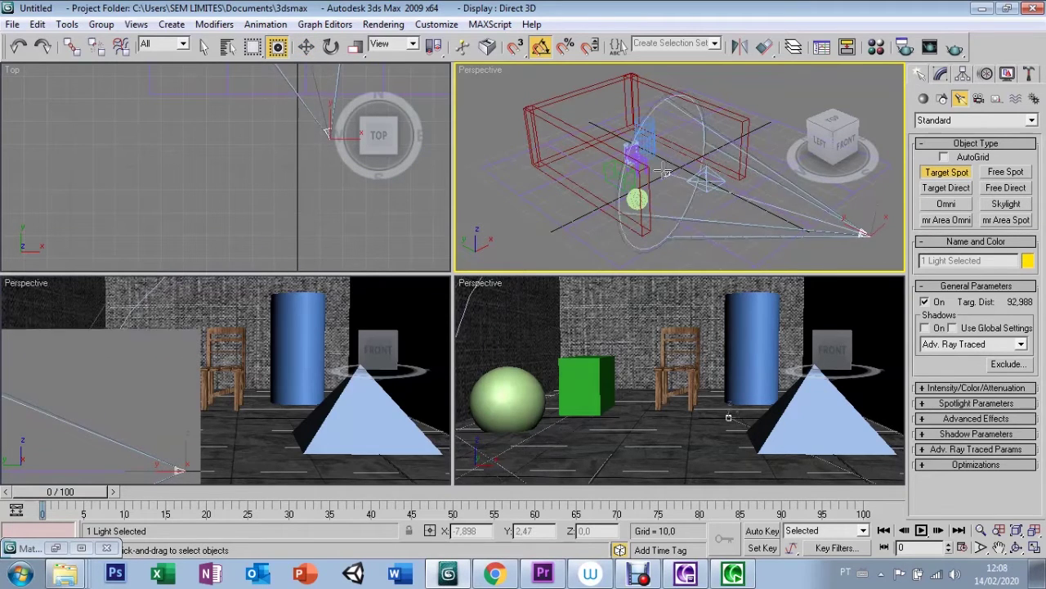
{"action": "left_click_drag", "start_coordinate": [699, 182], "coordinate": [652, 166]}
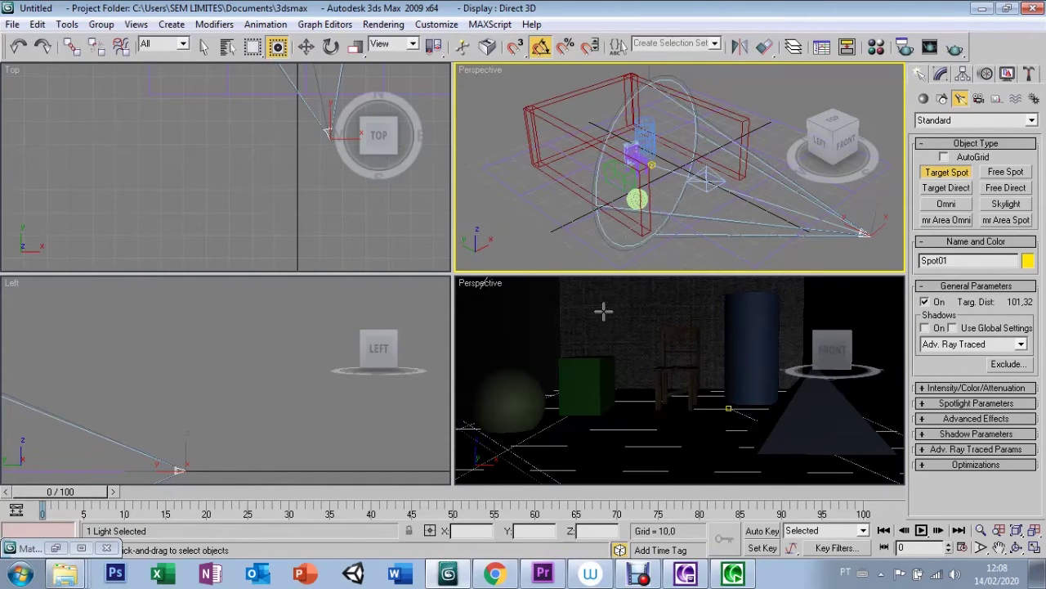
Step: Test-render the shaded Perspective view of the dim spotlit room, then close the frame
{"action": "key", "text": "w"}
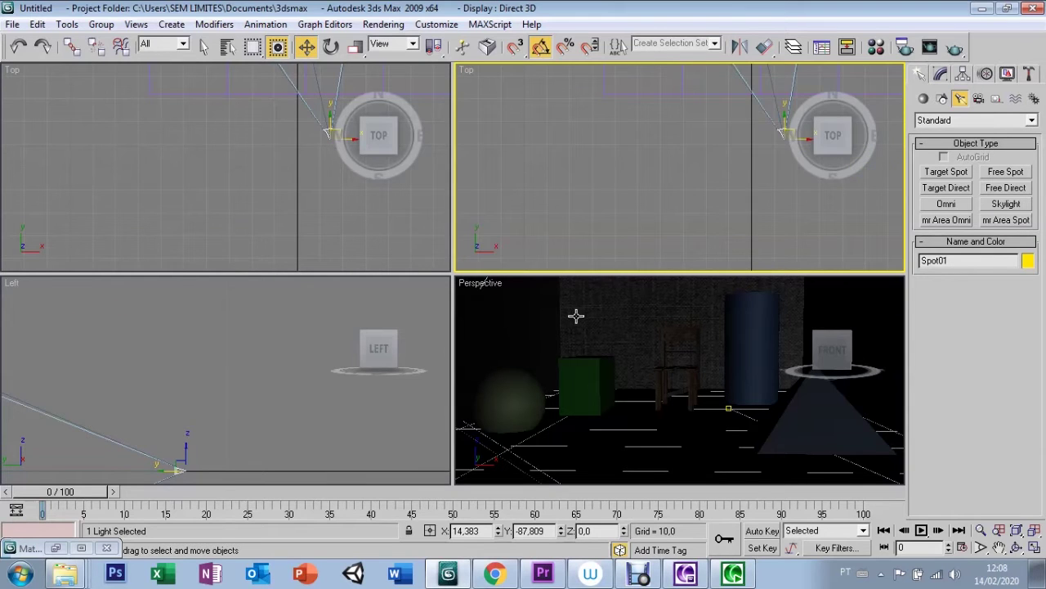
{"action": "key", "text": "p"}
{"action": "left_click", "coordinate": [576, 316]}
{"action": "key", "text": "shift+q"}
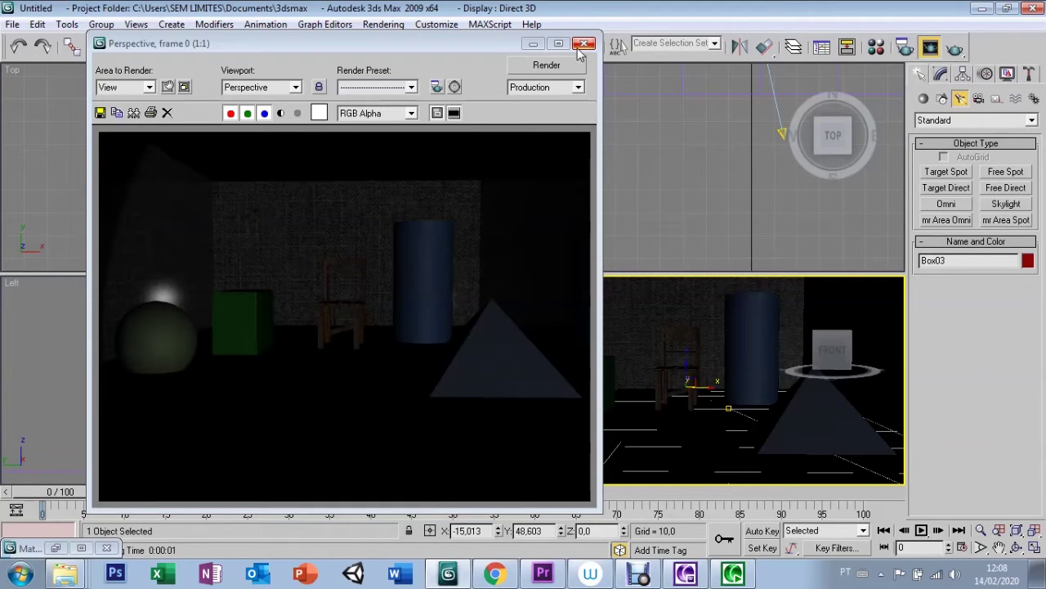
{"action": "left_click", "coordinate": [584, 44]}
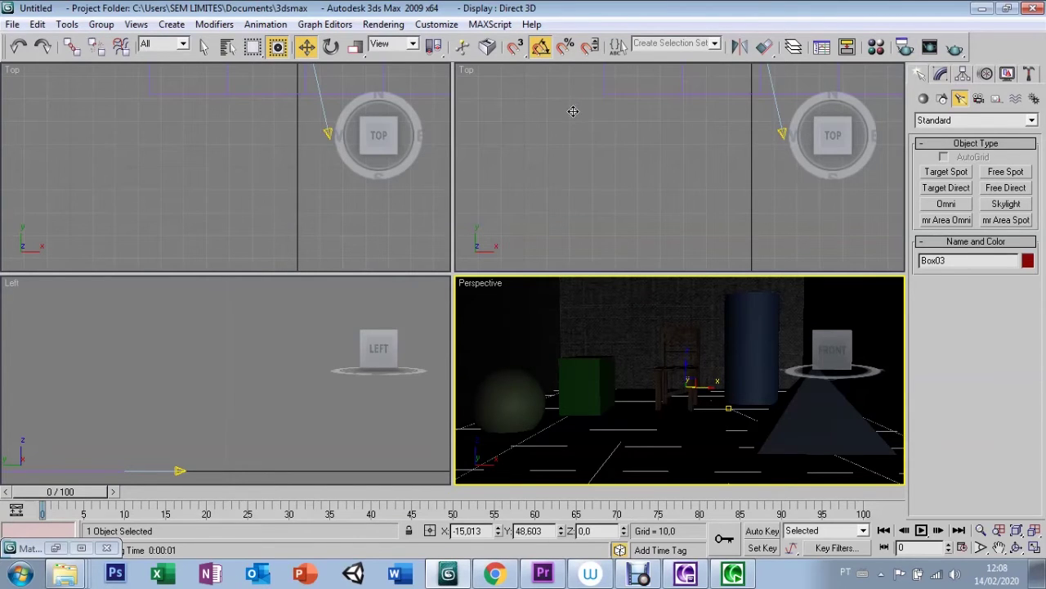
Step: Switch the upper view back to Perspective and drag Spot01 upward
{"action": "key", "text": "p"}
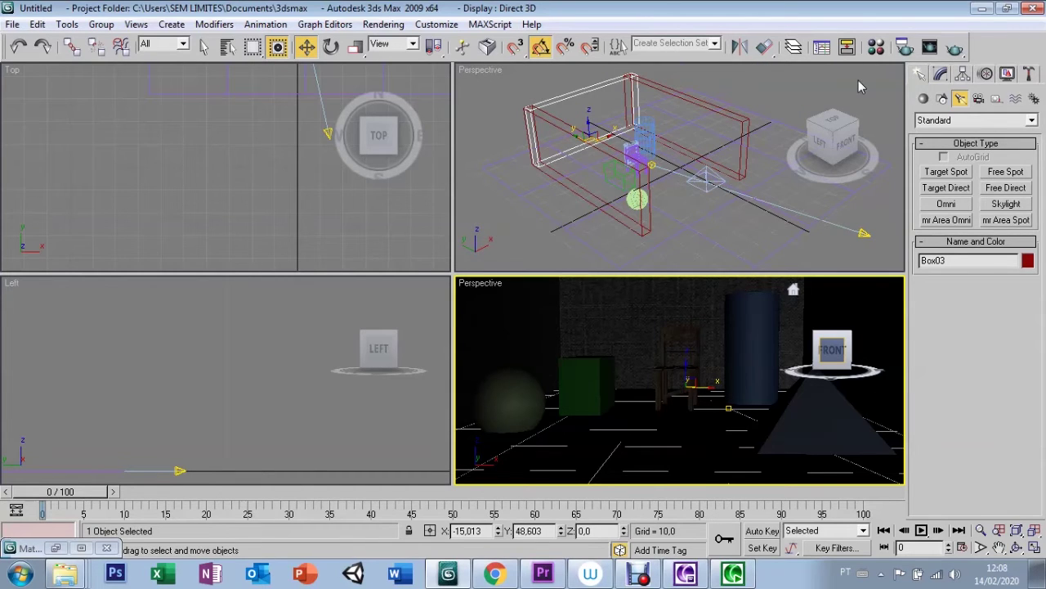
{"action": "left_click", "coordinate": [862, 233]}
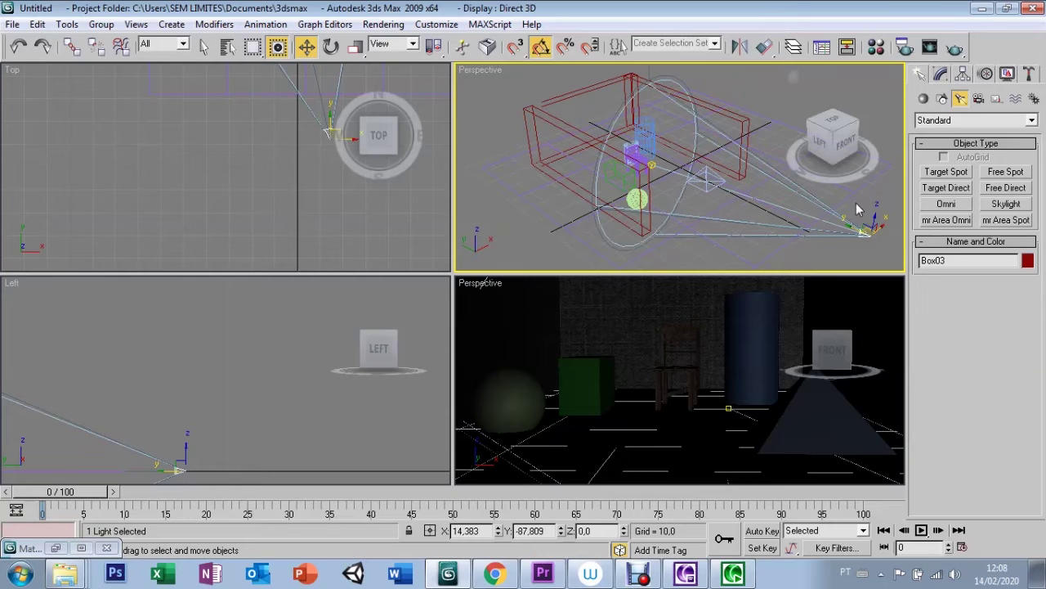
{"action": "left_click_drag", "start_coordinate": [876, 219], "coordinate": [873, 174]}
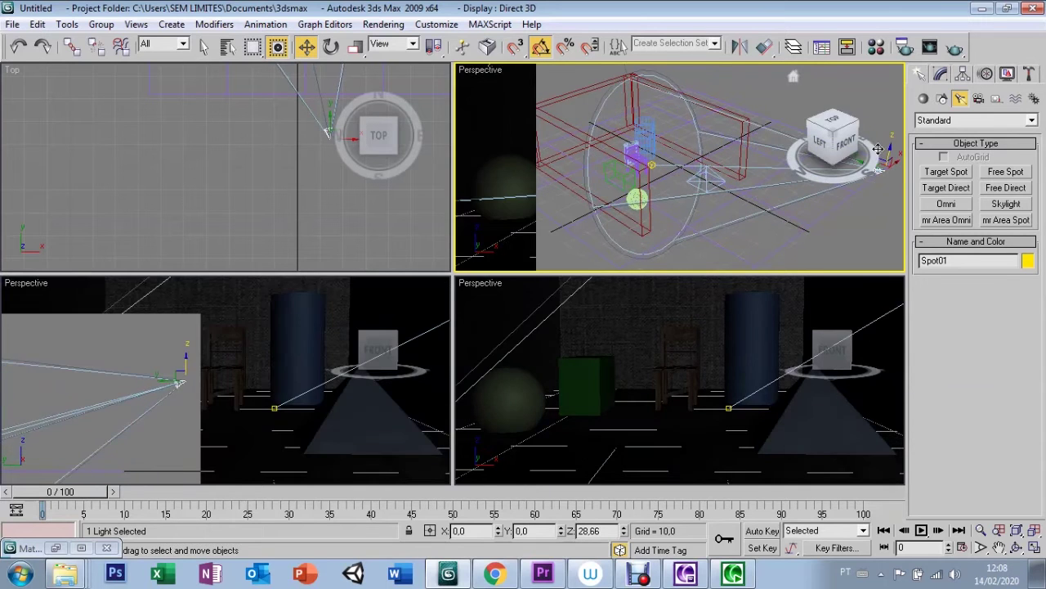
Step: Move Spot01 sideways and higher in front of the room, then show its Modify parameters
{"action": "right_click", "coordinate": [864, 212]}
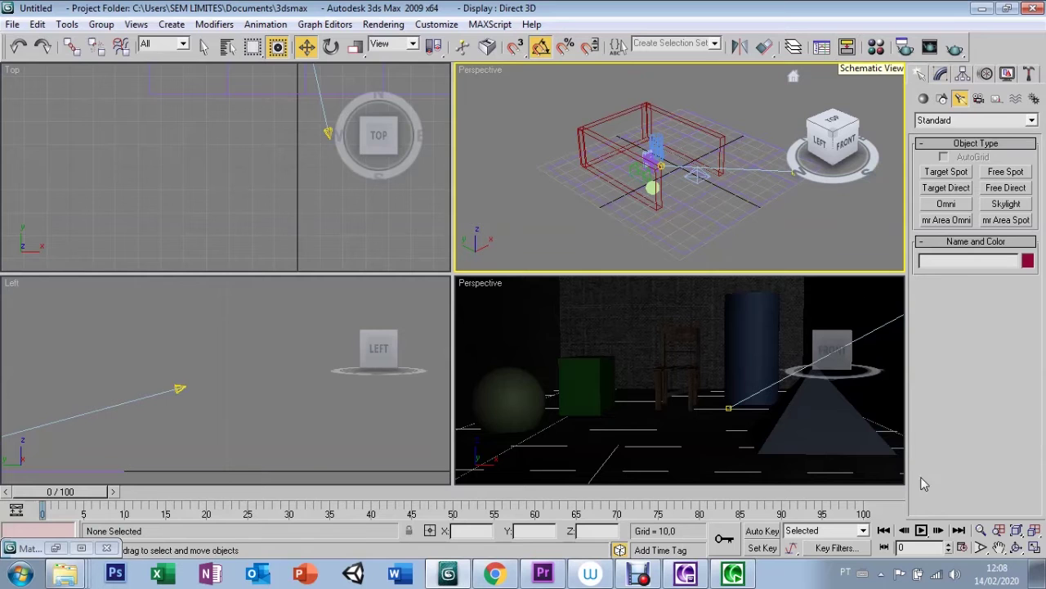
{"action": "left_click", "coordinate": [999, 547]}
{"action": "left_click_drag", "start_coordinate": [773, 205], "coordinate": [708, 217]}
{"action": "right_click", "coordinate": [708, 156]}
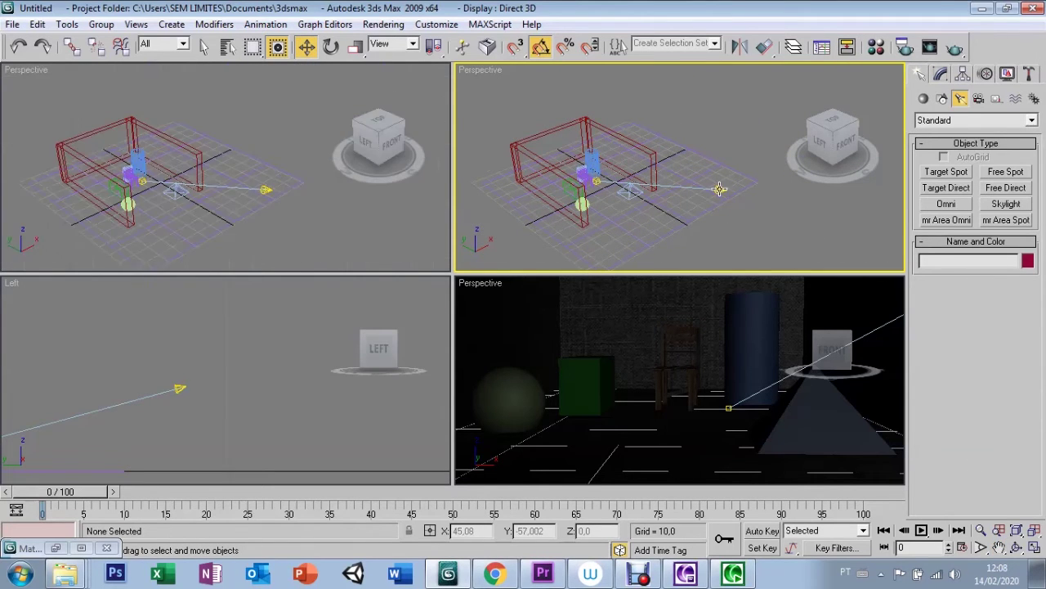
{"action": "left_click", "coordinate": [720, 189]}
{"action": "mouse_move", "coordinate": [740, 186]}
{"action": "left_mouse_down"}
{"action": "mouse_move", "coordinate": [713, 210]}
{"action": "mouse_move", "coordinate": [672, 208]}
{"action": "mouse_move", "coordinate": [754, 249]}
{"action": "left_mouse_up"}
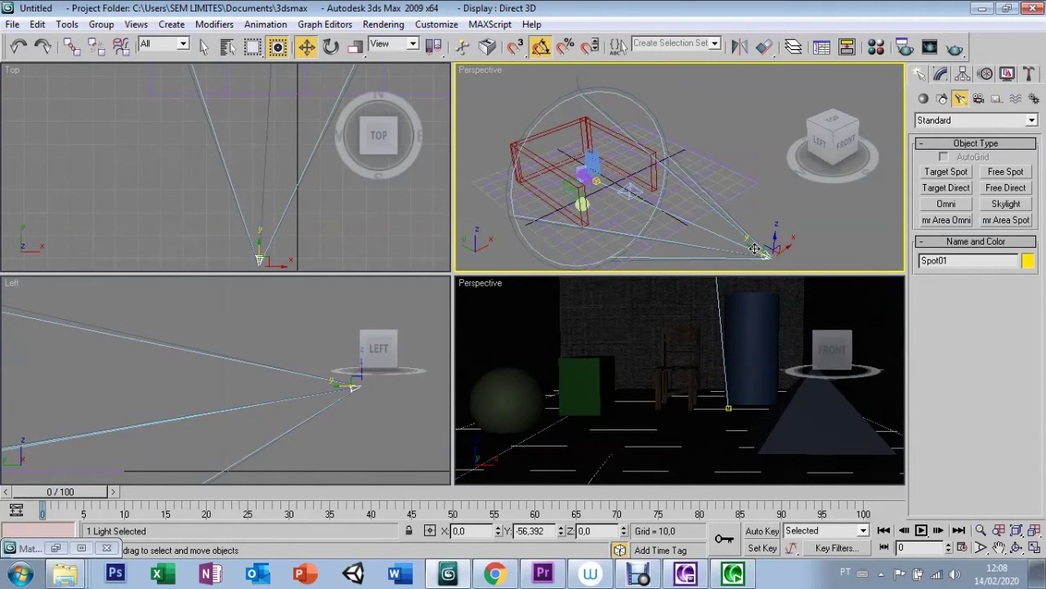
{"action": "mouse_move", "coordinate": [774, 236]}
{"action": "left_mouse_down"}
{"action": "mouse_move", "coordinate": [777, 169]}
{"action": "mouse_move", "coordinate": [757, 221]}
{"action": "mouse_move", "coordinate": [832, 203]}
{"action": "left_mouse_up"}
{"action": "left_click", "coordinate": [942, 75]}
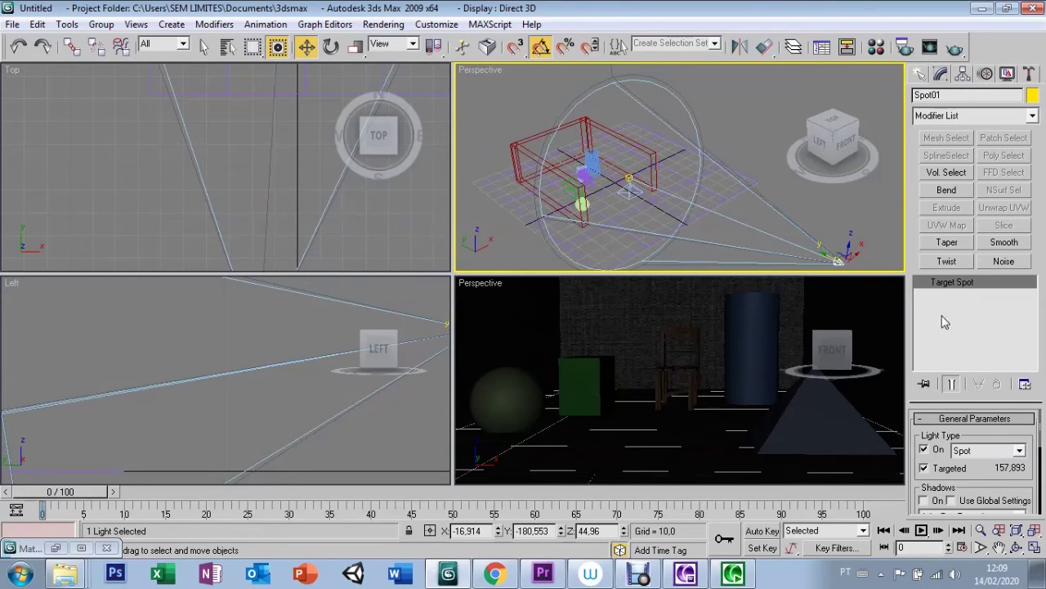
Step: Set Spot01's intensity multiplier from 0.2 to 1.0, then select wall Box03 and render
{"action": "left_click_drag", "start_coordinate": [979, 479], "coordinate": [981, 431]}
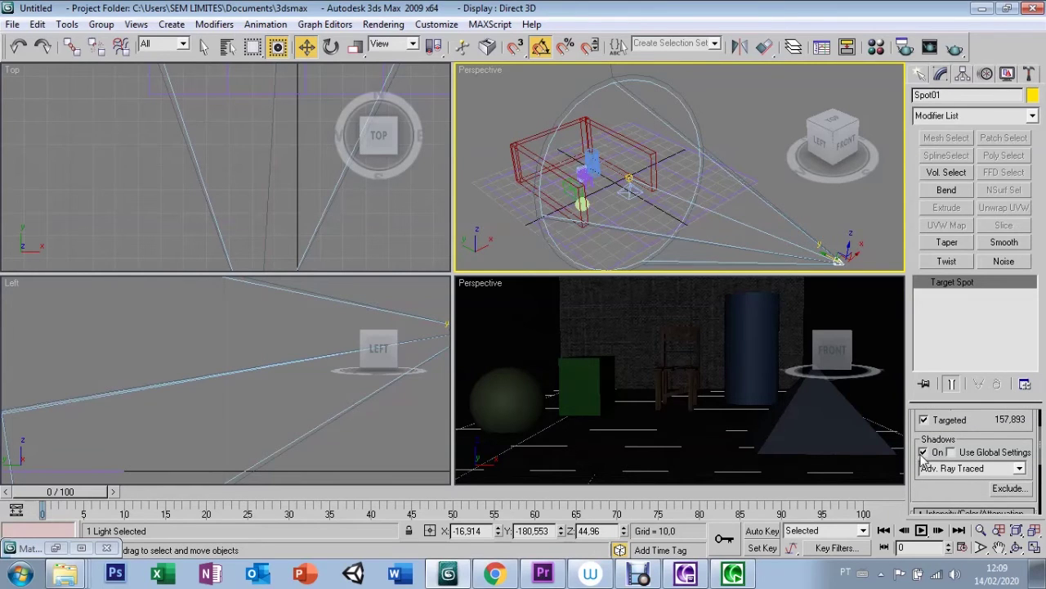
{"action": "scroll", "coordinate": [925, 490], "scroll_direction": "down", "scroll_amount": 3}
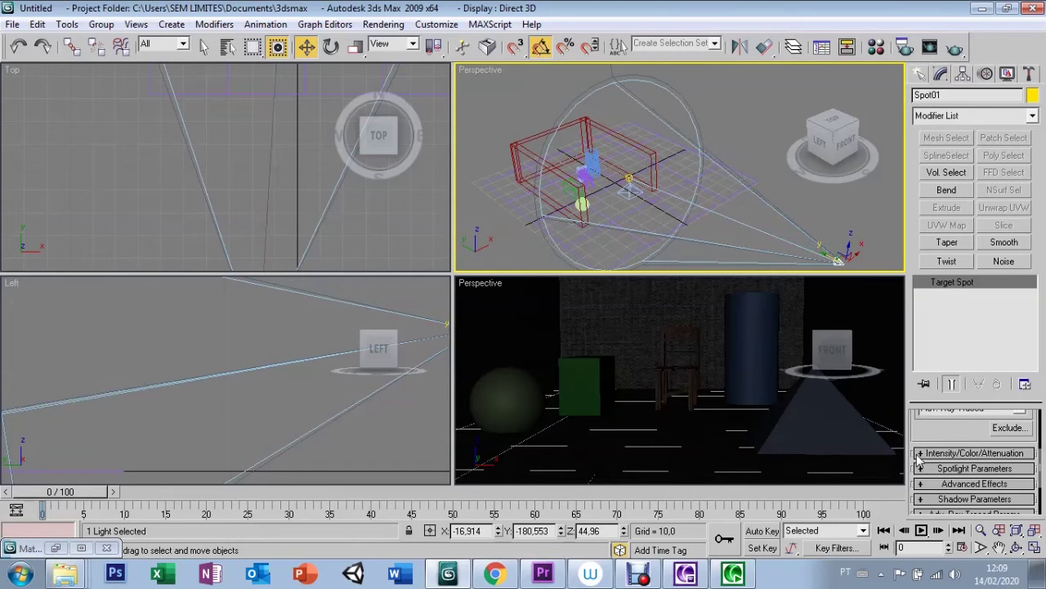
{"action": "left_click", "coordinate": [921, 454]}
{"action": "left_click_drag", "start_coordinate": [982, 434], "coordinate": [954, 434]}
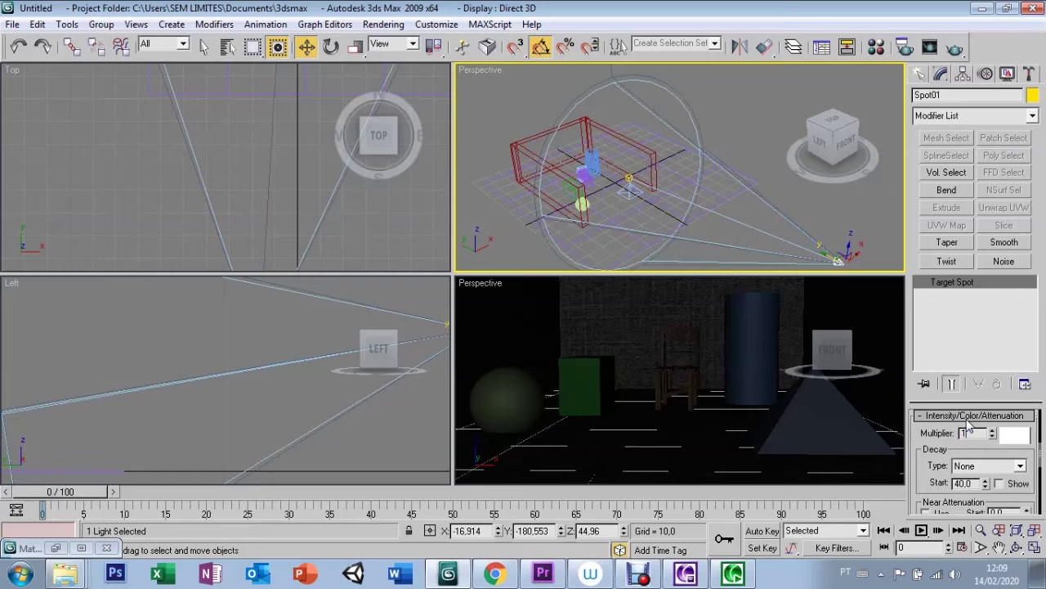
{"action": "key", "text": "Return"}
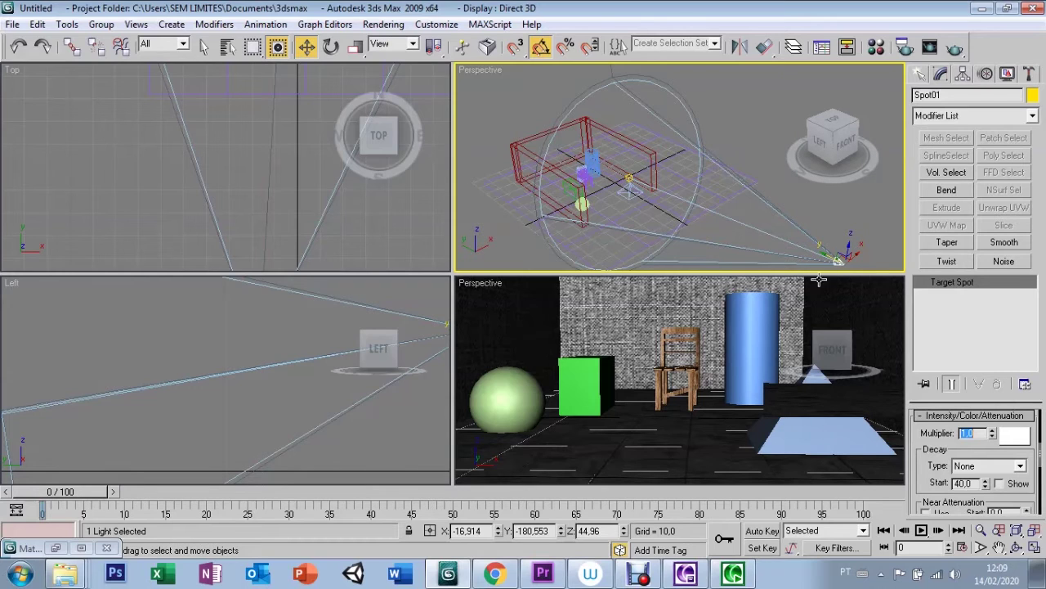
{"action": "left_click", "coordinate": [616, 323]}
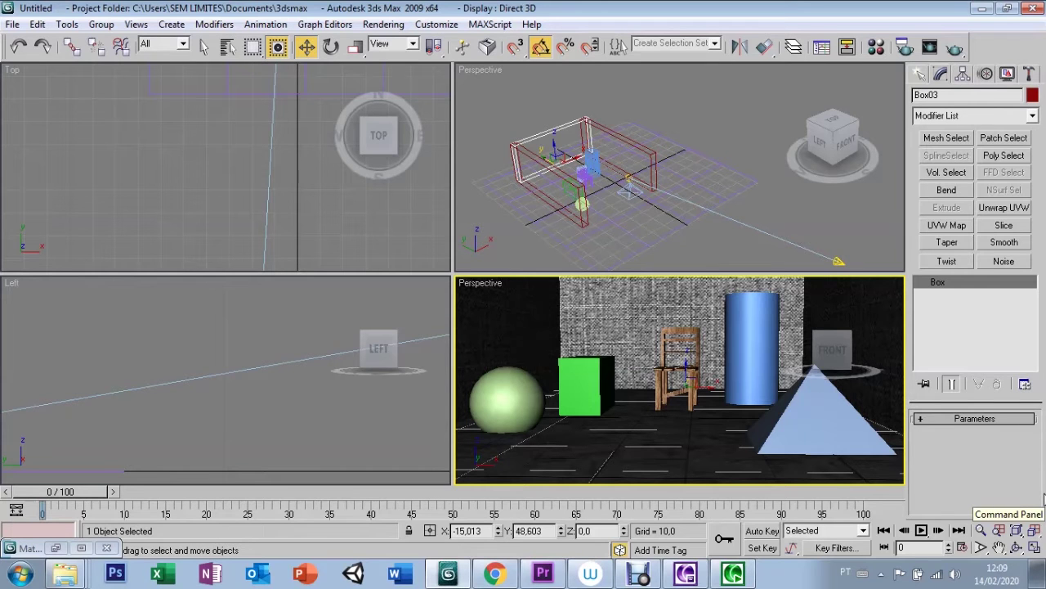
{"action": "key", "text": "shift+q"}
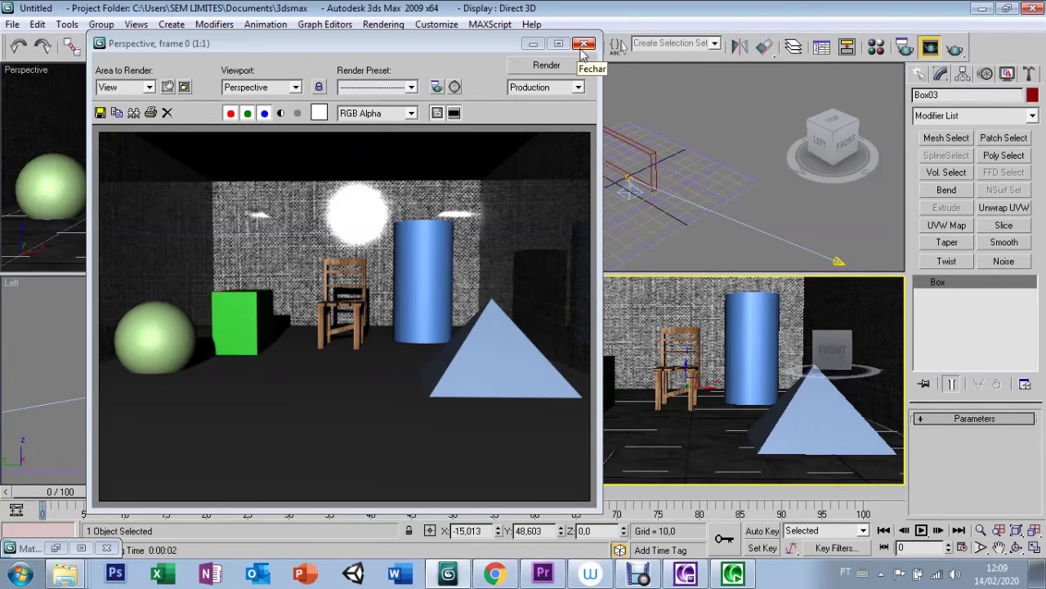
{"action": "left_click", "coordinate": [584, 44]}
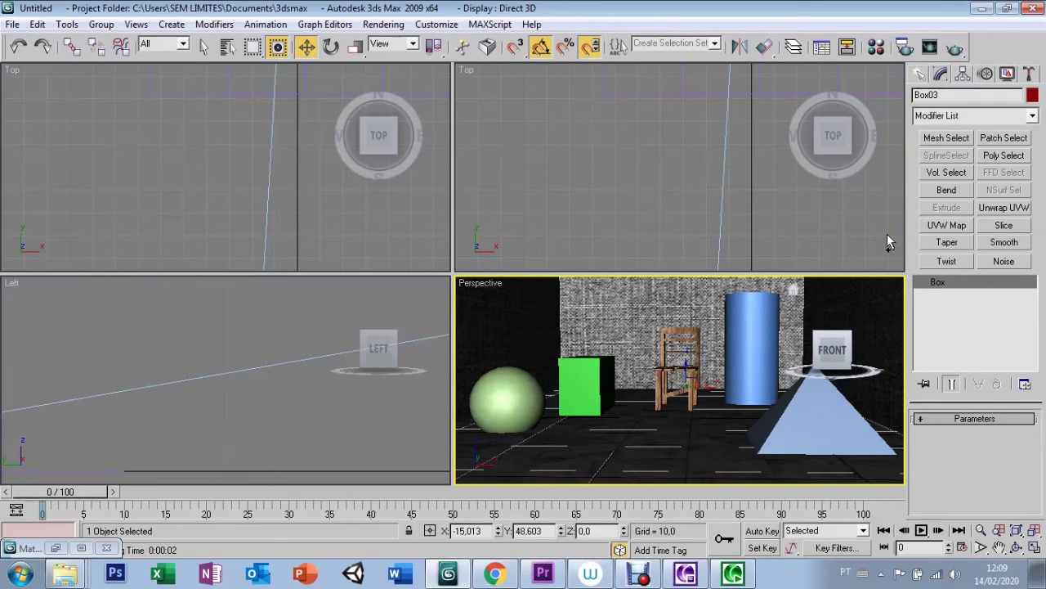
{"action": "left_click", "coordinate": [833, 260]}
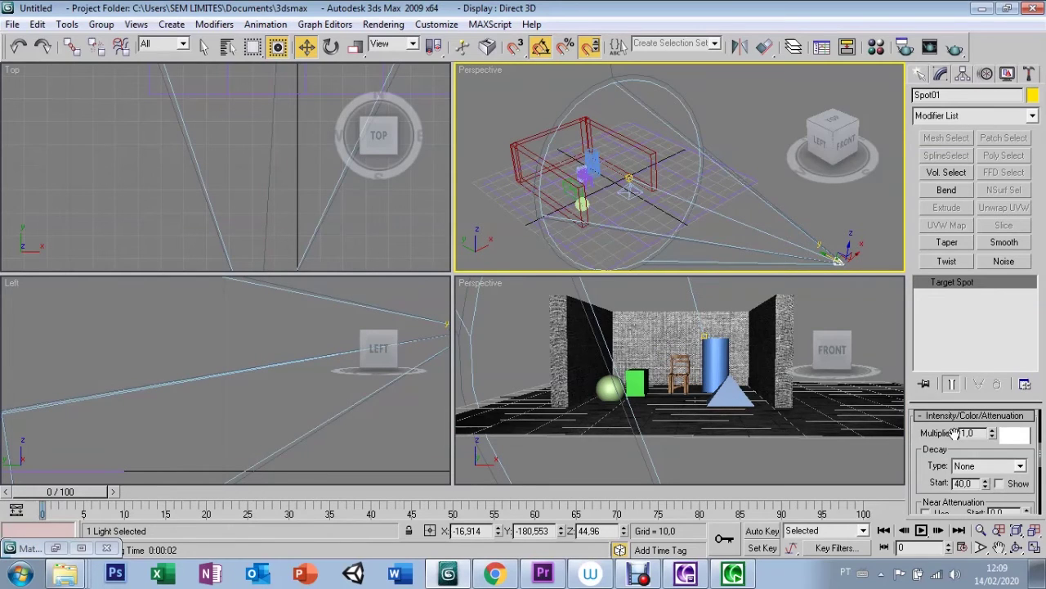
Step: Lower the multiplier and set Spot01's decay type to Inverse Square starting at 40
{"action": "left_click_drag", "start_coordinate": [978, 431], "coordinate": [959, 433]}
{"action": "type", "text": "0,6"}
{"action": "key", "text": "Return"}
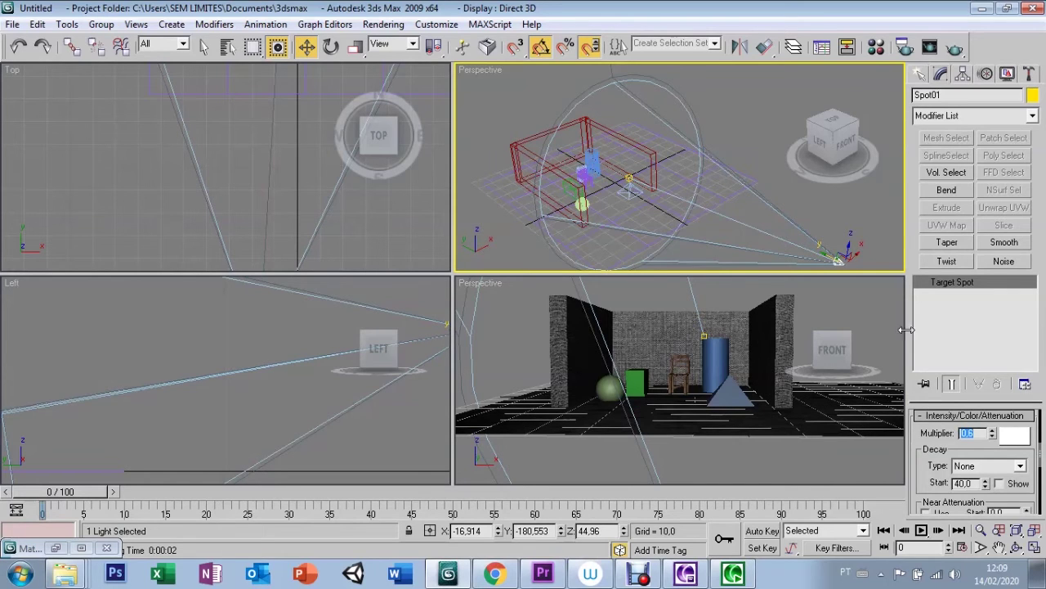
{"action": "left_click_drag", "start_coordinate": [922, 470], "coordinate": [924, 446]}
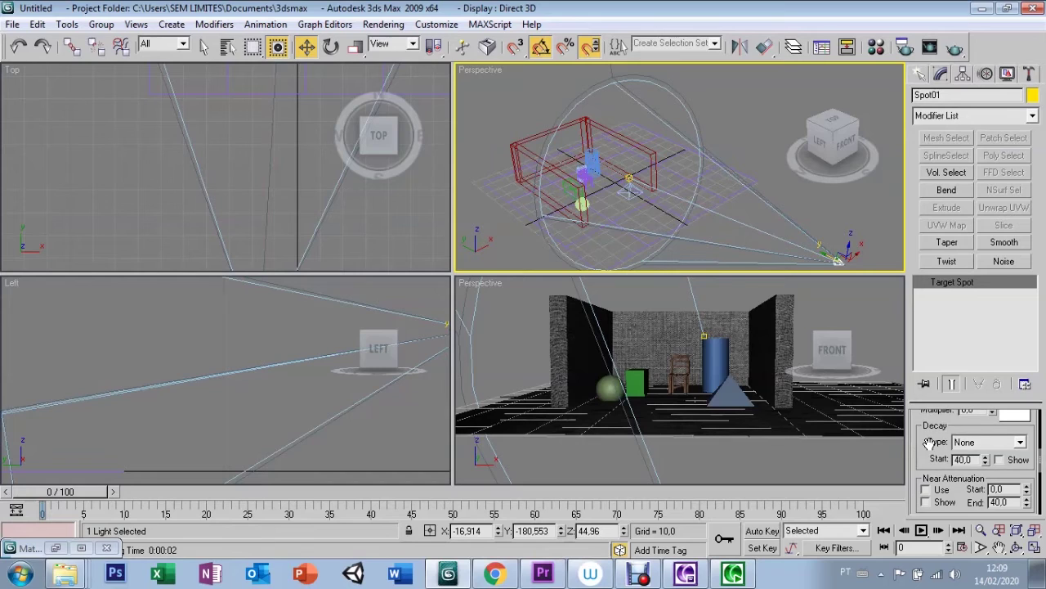
{"action": "left_click", "coordinate": [1022, 446]}
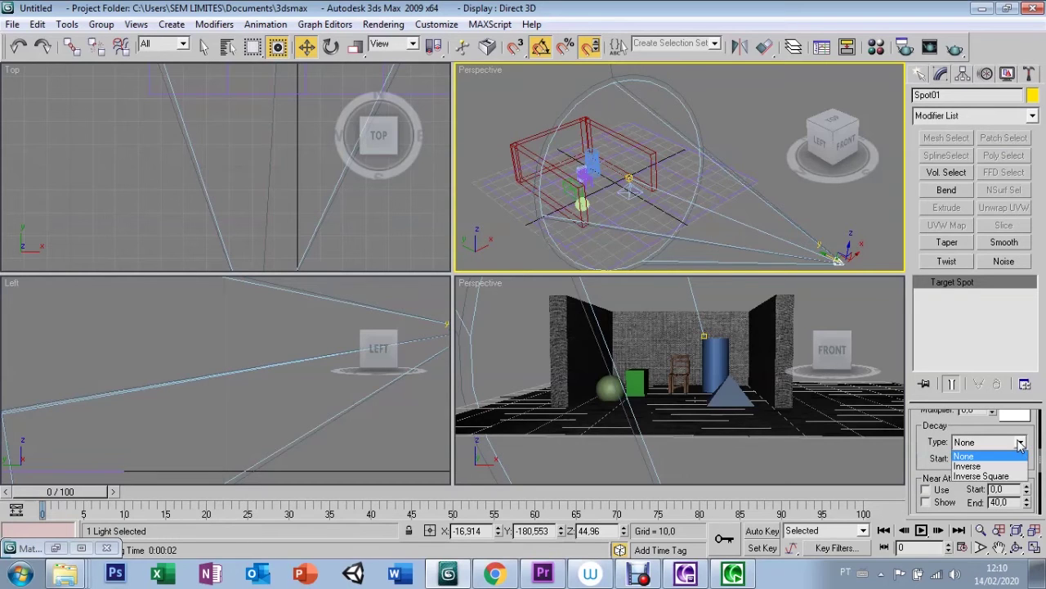
{"action": "left_click", "coordinate": [968, 466]}
{"action": "left_click", "coordinate": [969, 443]}
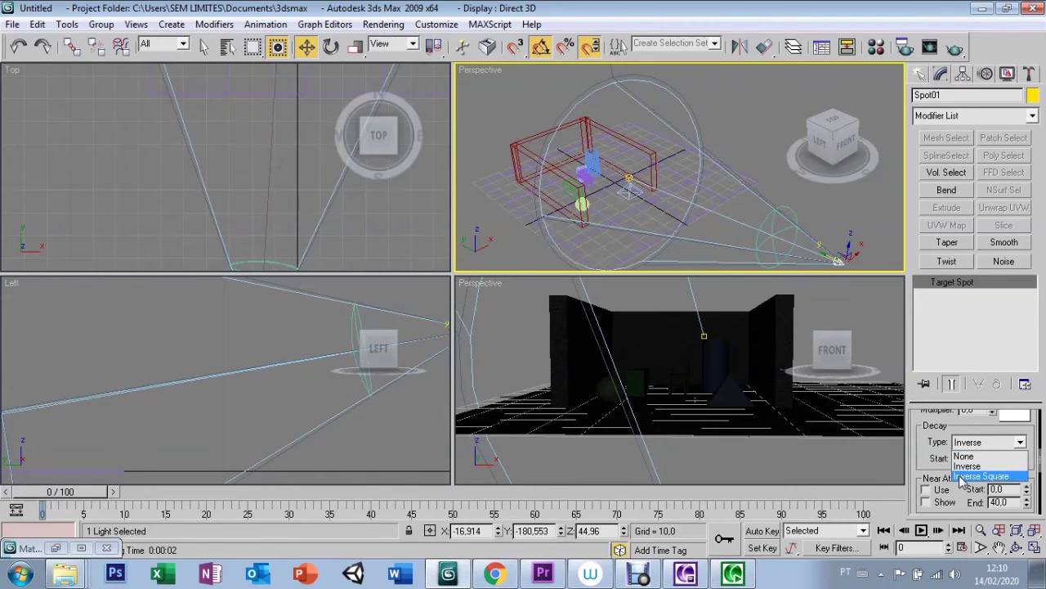
{"action": "left_click", "coordinate": [963, 476]}
{"action": "left_click", "coordinate": [971, 448]}
{"action": "left_click", "coordinate": [973, 474]}
Step: Raise the multiplier in stages to 2, 7 and finally 14.0
{"action": "scroll", "coordinate": [973, 425], "scroll_direction": "up", "scroll_amount": 2}
{"action": "double_click", "coordinate": [978, 439]}
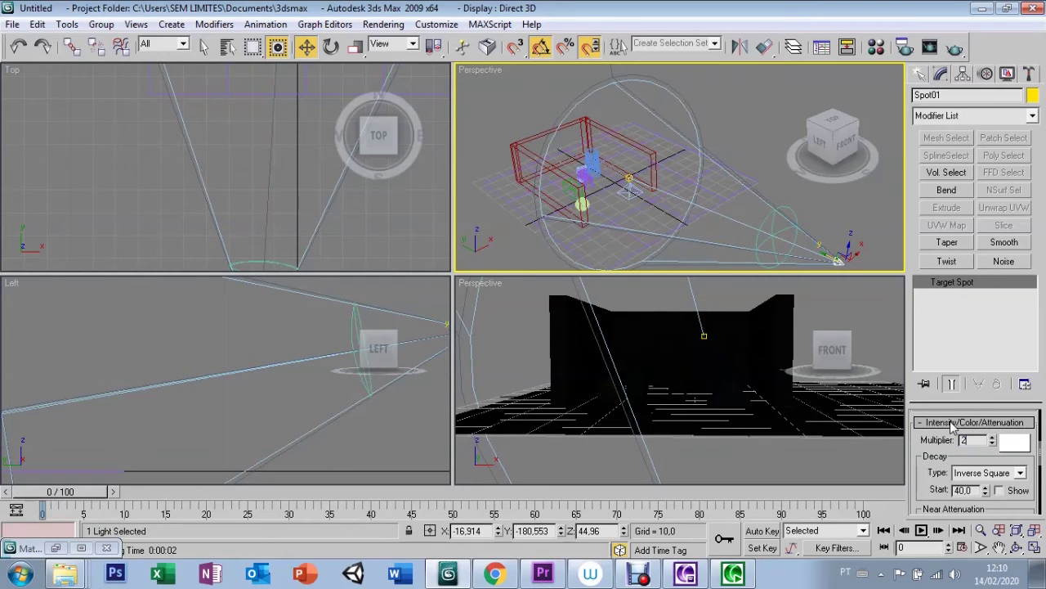
{"action": "key", "text": "Return"}
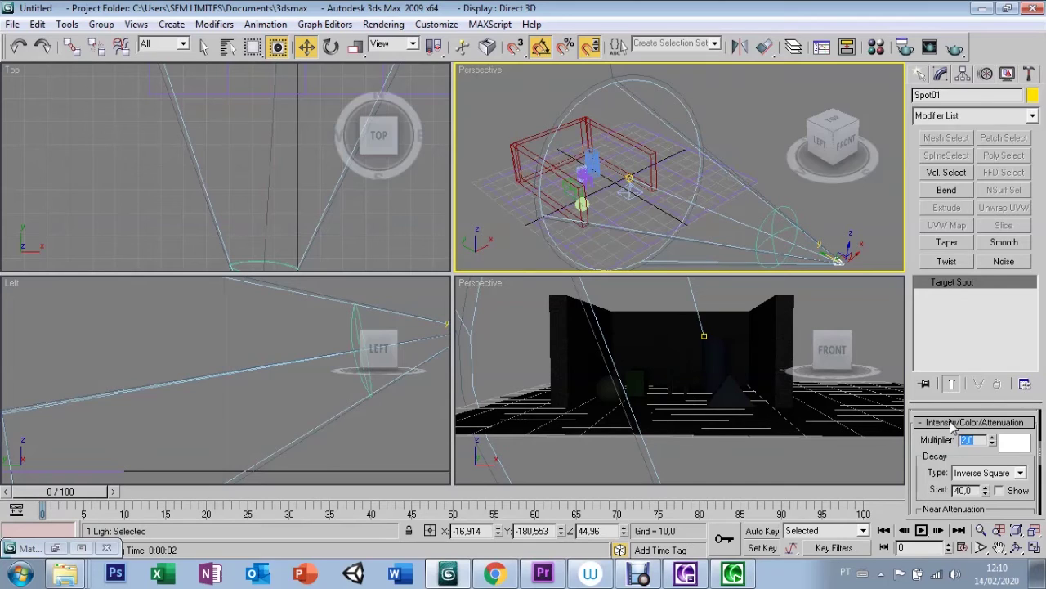
{"action": "type", "text": "14"}
{"action": "key", "text": "Return"}
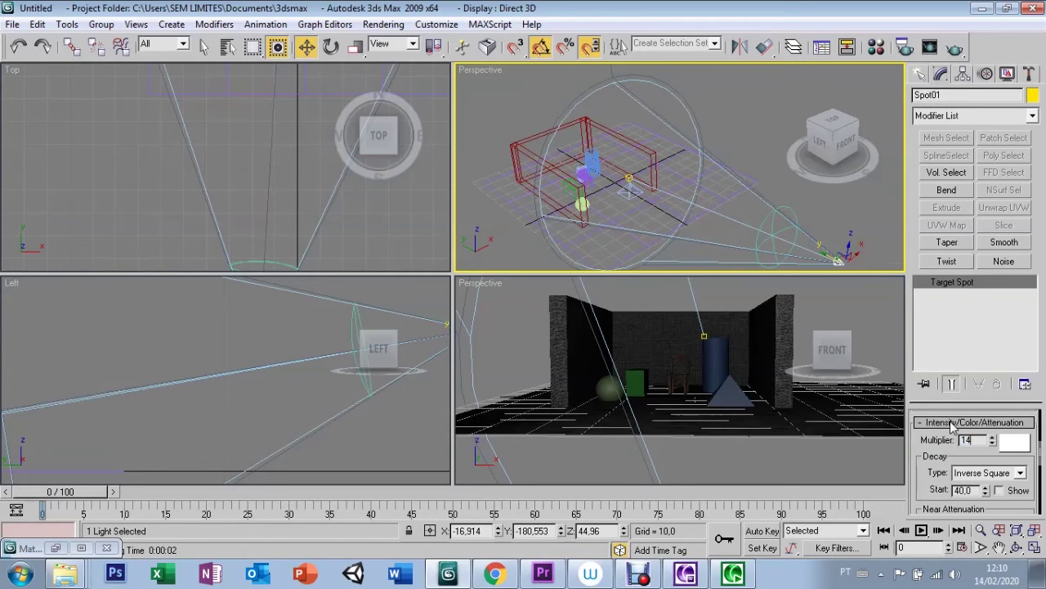
{"action": "key", "text": "Return"}
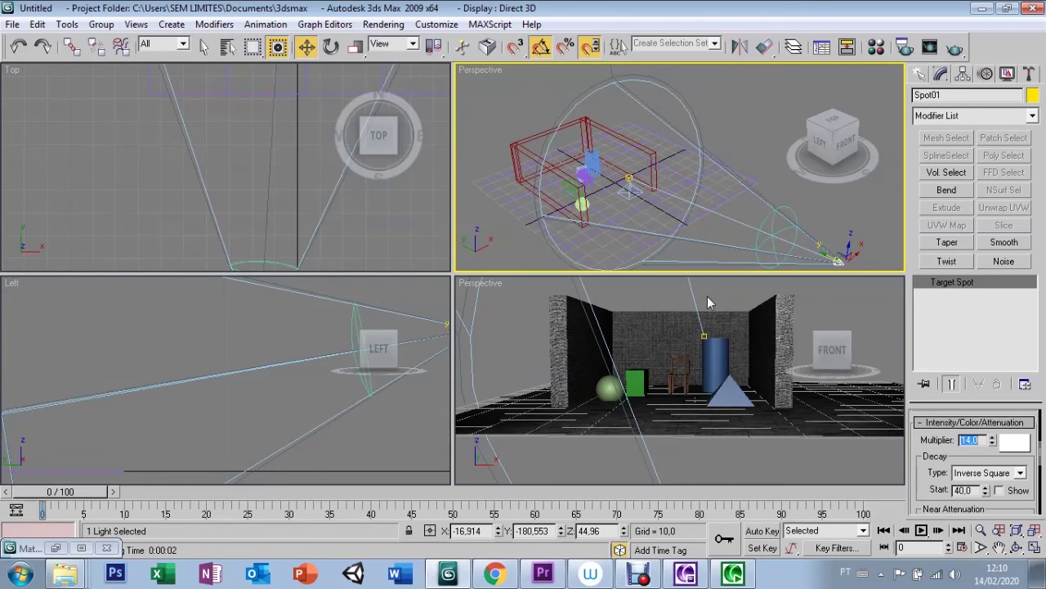
{"action": "left_click", "coordinate": [674, 298]}
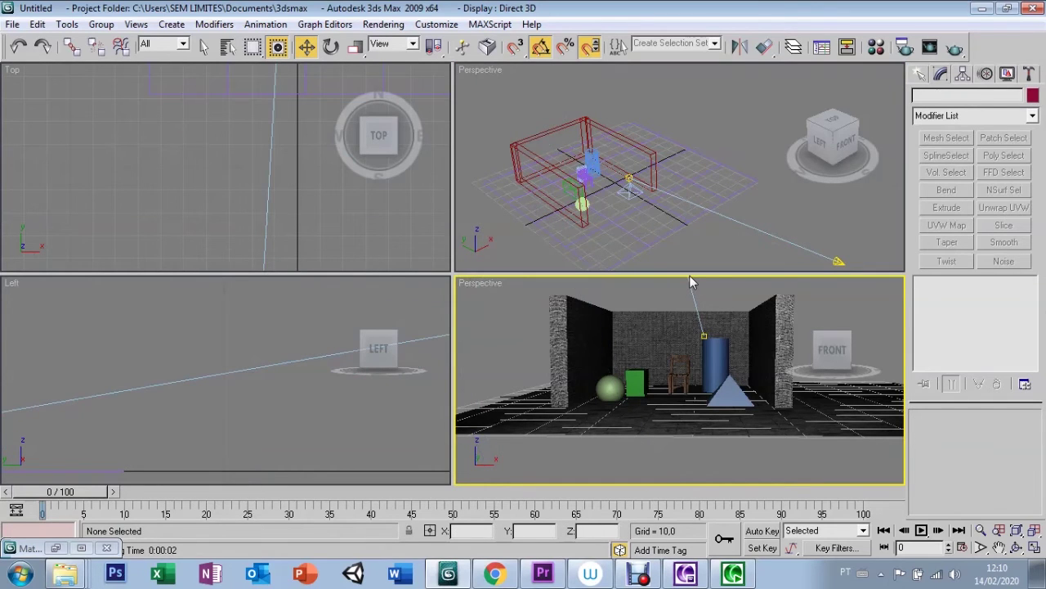
Step: Render the Perspective view from Render Setup, close both windows, and activate the upper Perspective view
{"action": "scroll", "coordinate": [689, 278], "scroll_direction": "up", "scroll_amount": 4}
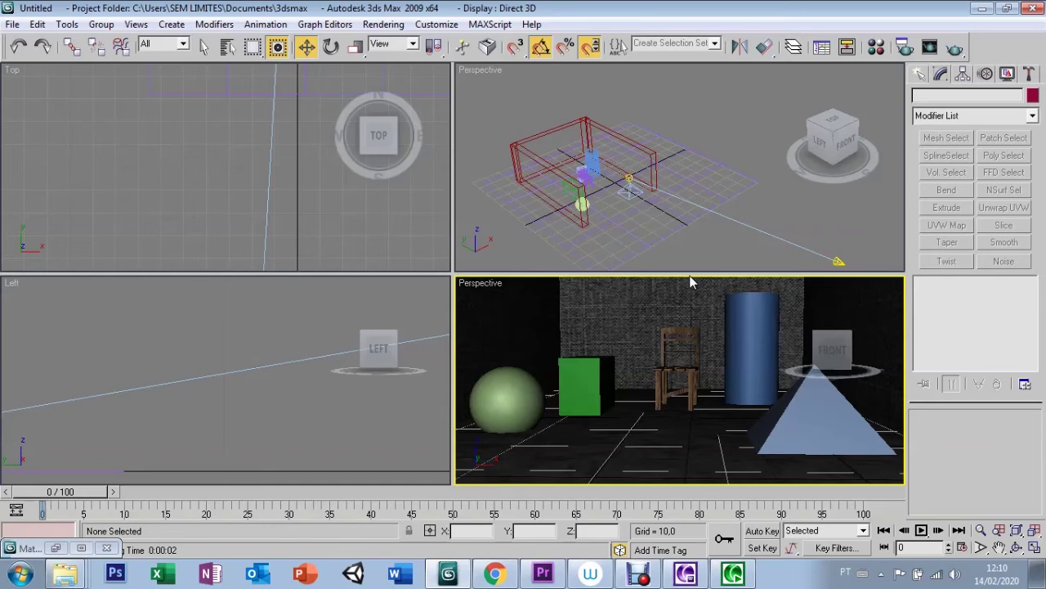
{"action": "left_click", "coordinate": [904, 47]}
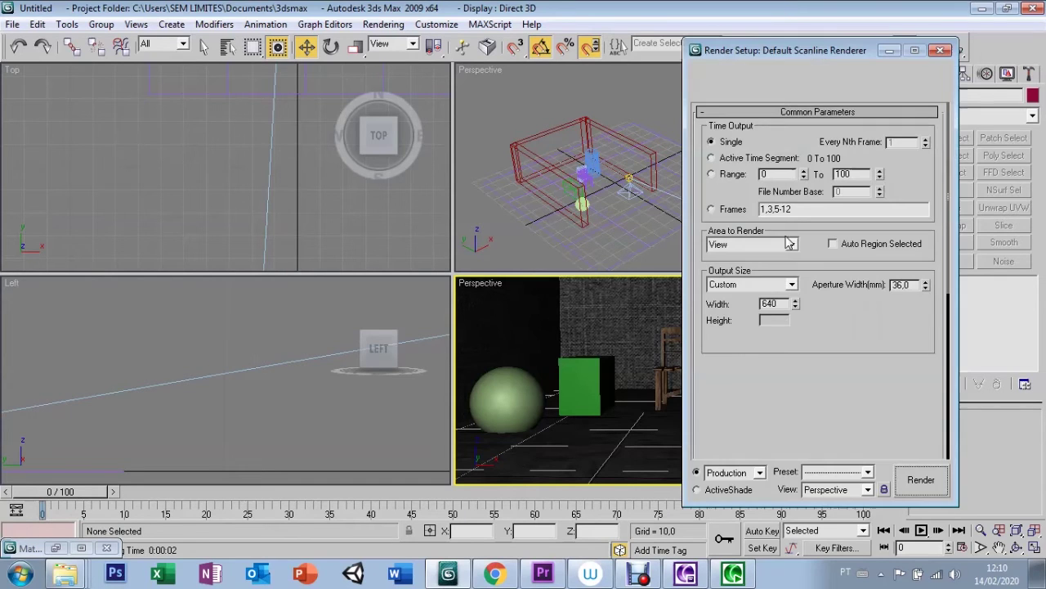
{"action": "left_click", "coordinate": [913, 485]}
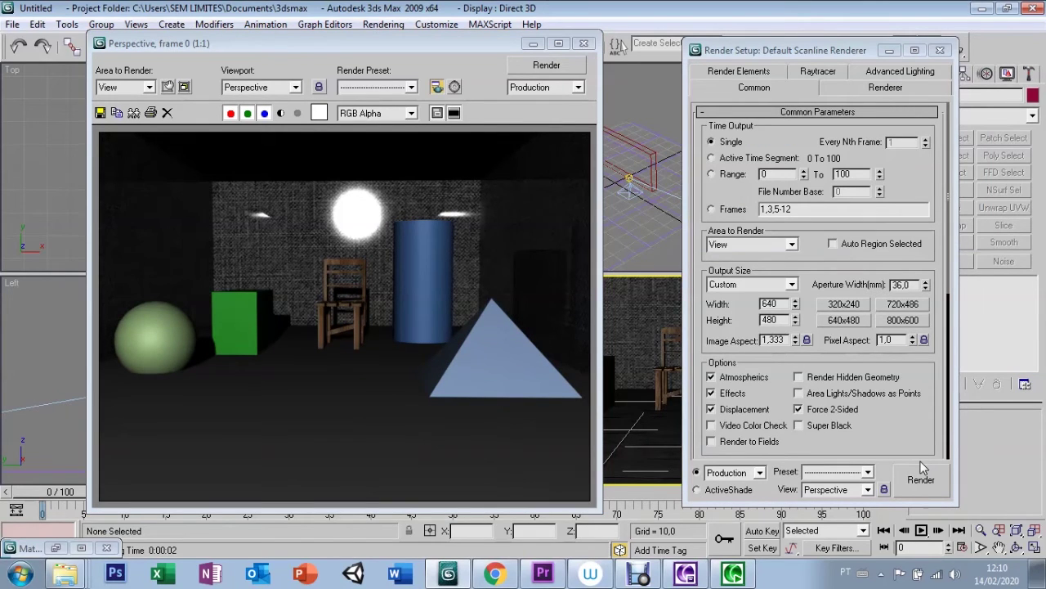
{"action": "left_click", "coordinate": [584, 42]}
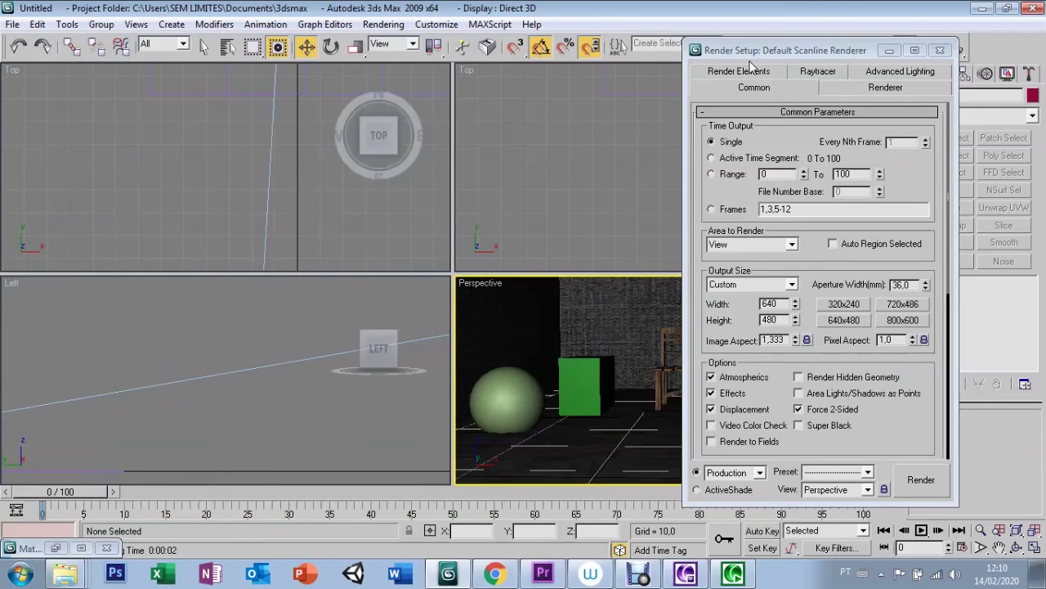
{"action": "left_click", "coordinate": [940, 50]}
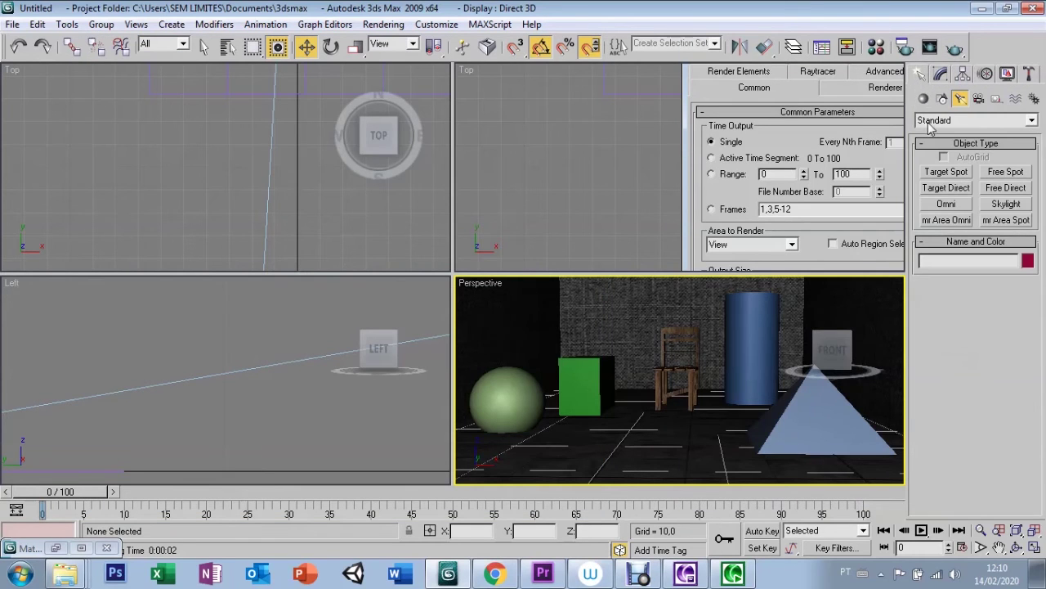
{"action": "left_click", "coordinate": [626, 152]}
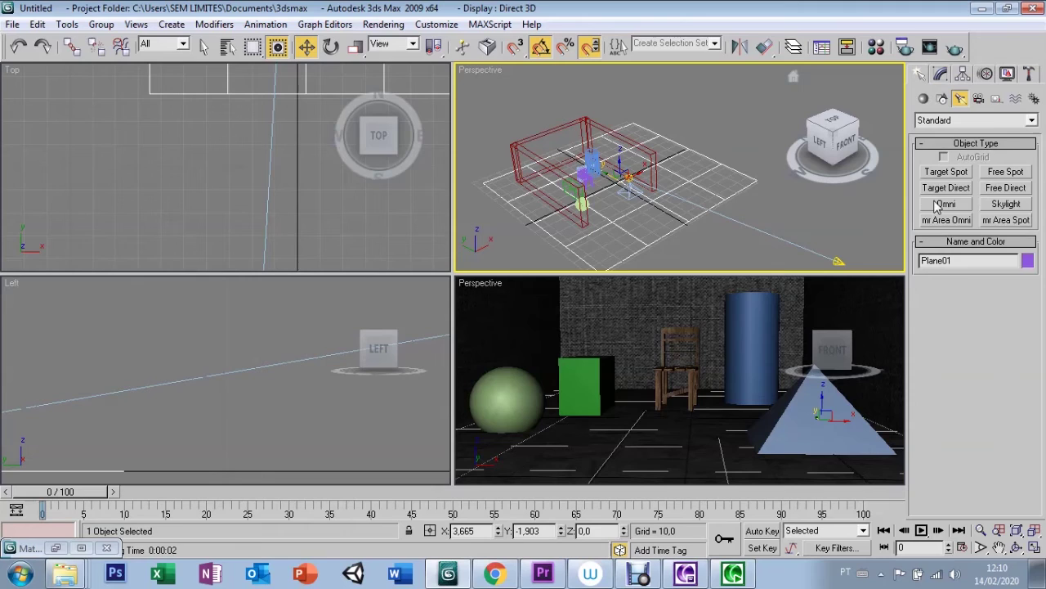
Step: Browse the Photometric and VRay light categories, then return to Standard lights
{"action": "left_click", "coordinate": [938, 121]}
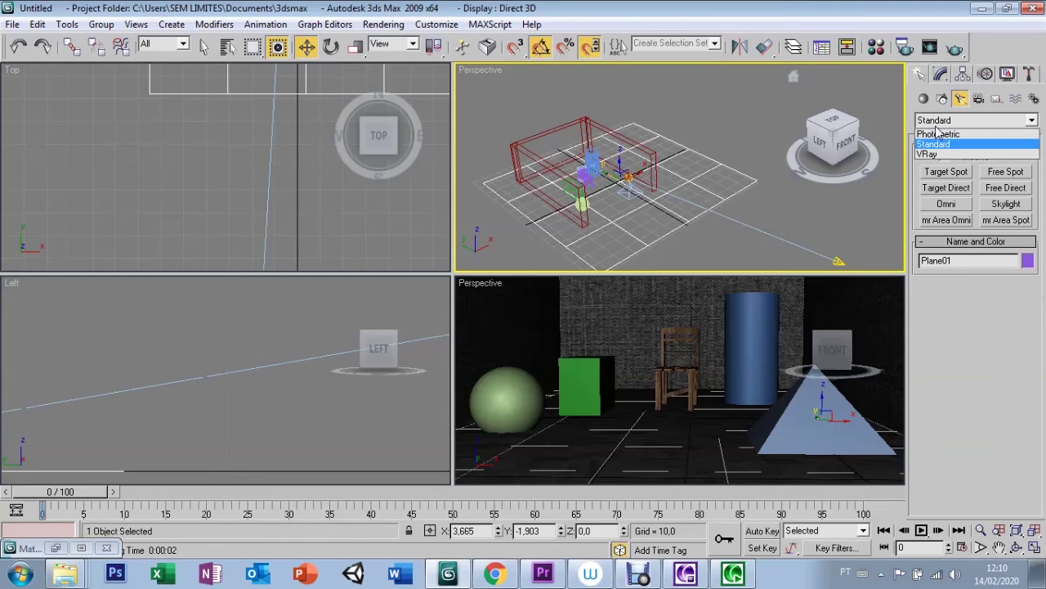
{"action": "left_click", "coordinate": [940, 134]}
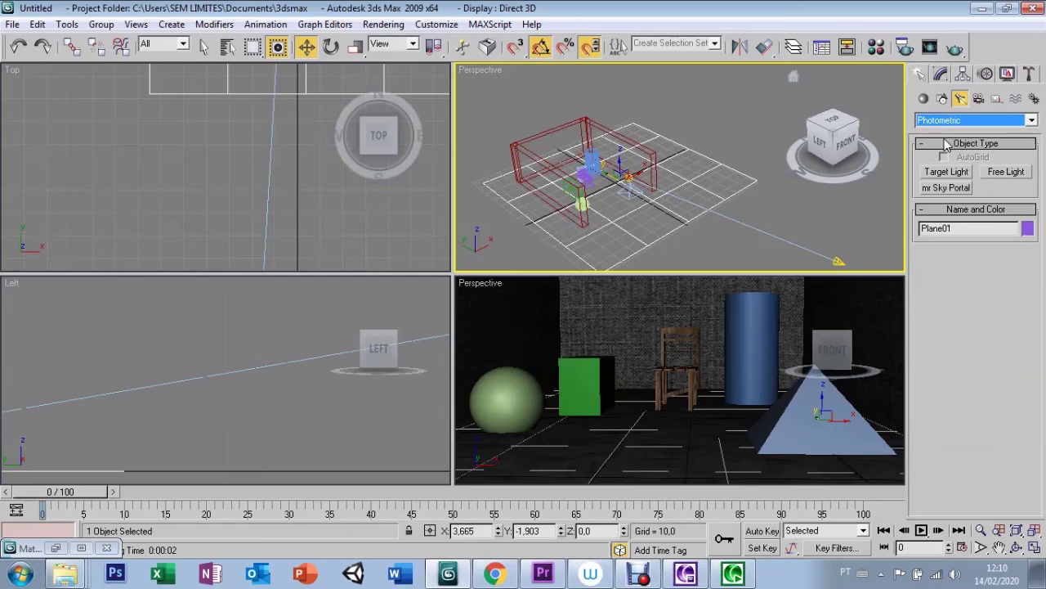
{"action": "left_click", "coordinate": [940, 121]}
{"action": "left_click", "coordinate": [938, 154]}
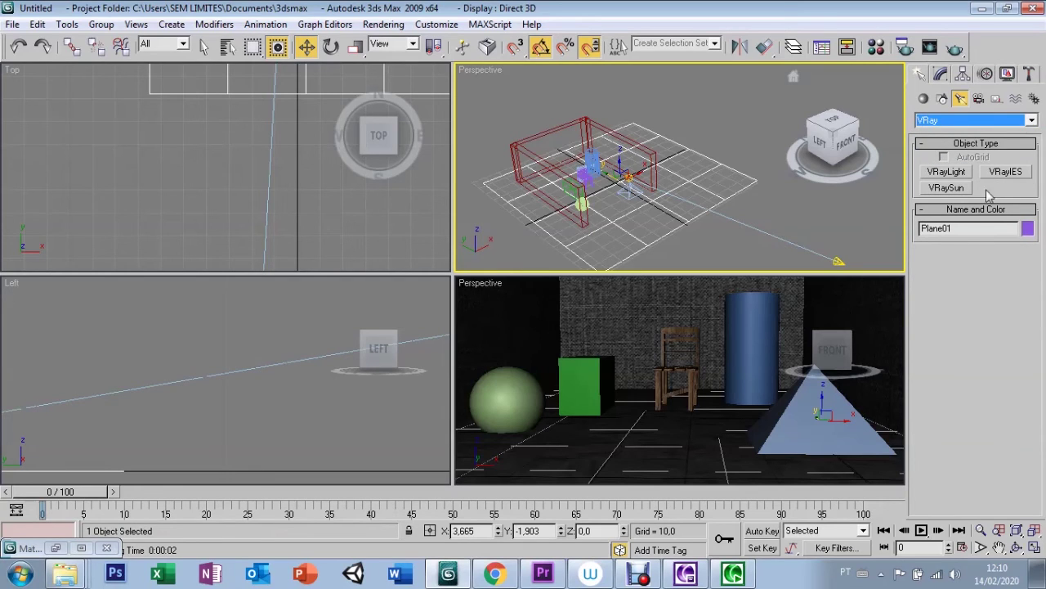
{"action": "left_click", "coordinate": [935, 124]}
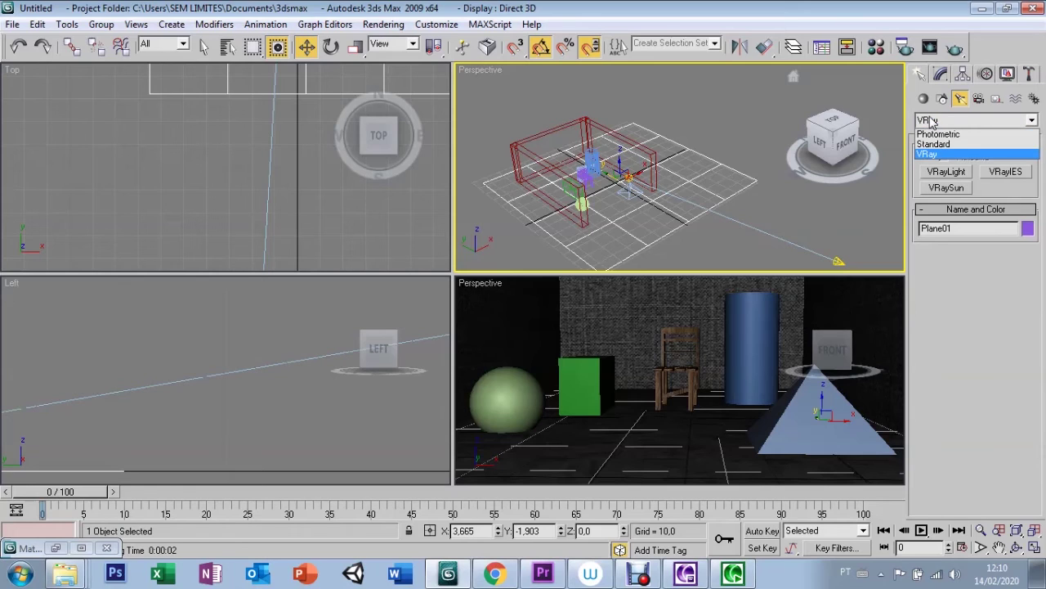
{"action": "left_click", "coordinate": [933, 144]}
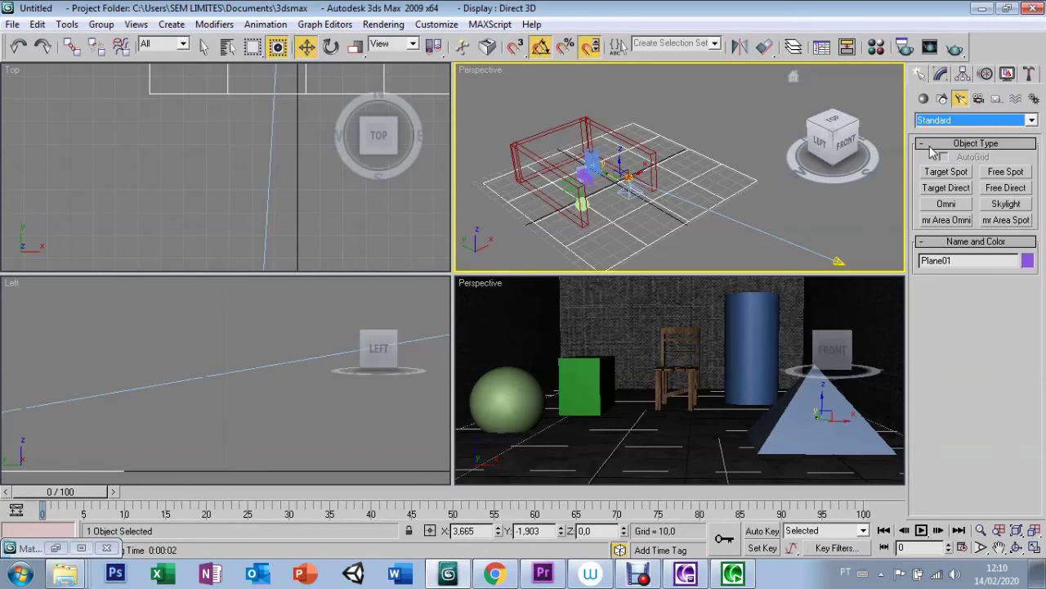
Step: Start a Skylight with 1.0 multiplier, sky color at 100.0 and 20 rays per sample
{"action": "left_click", "coordinate": [992, 206]}
{"action": "scroll", "coordinate": [695, 81], "scroll_direction": "down", "scroll_amount": 2}
{"action": "scroll", "coordinate": [695, 81], "scroll_direction": "down", "scroll_amount": 2}
{"action": "scroll", "coordinate": [683, 166], "scroll_direction": "down", "scroll_amount": 2}
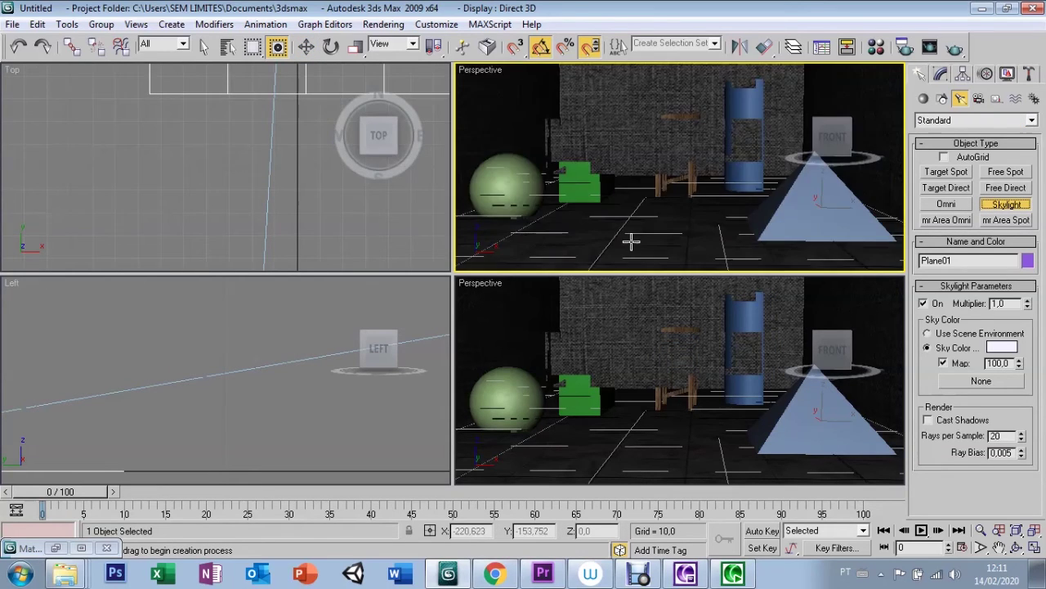
Step: Place skylight Sky01 in the room, then select Spot01 and Spot01.Target by name and delete them
{"action": "left_click", "coordinate": [613, 194]}
{"action": "left_click_drag", "start_coordinate": [613, 193], "coordinate": [666, 178]}
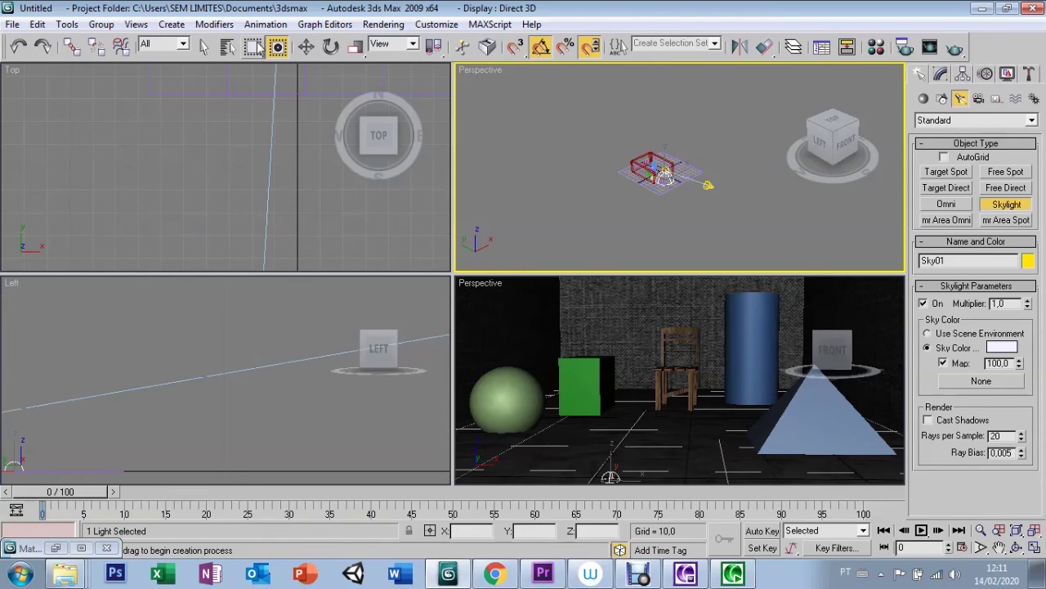
{"action": "left_click", "coordinate": [227, 54]}
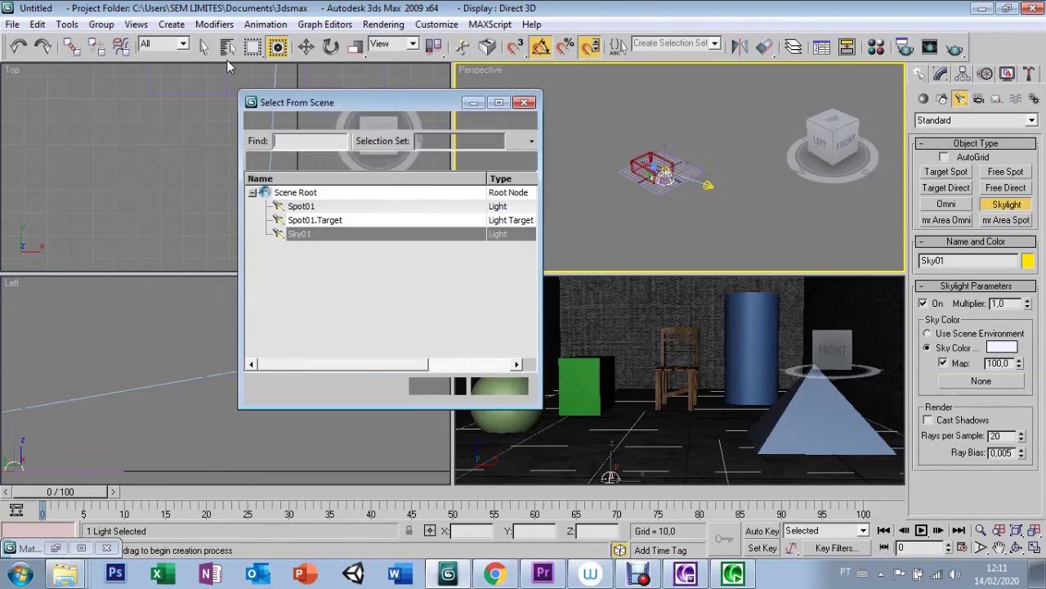
{"action": "left_click", "coordinate": [299, 208]}
{"action": "left_click", "coordinate": [302, 225], "text": "ctrl"}
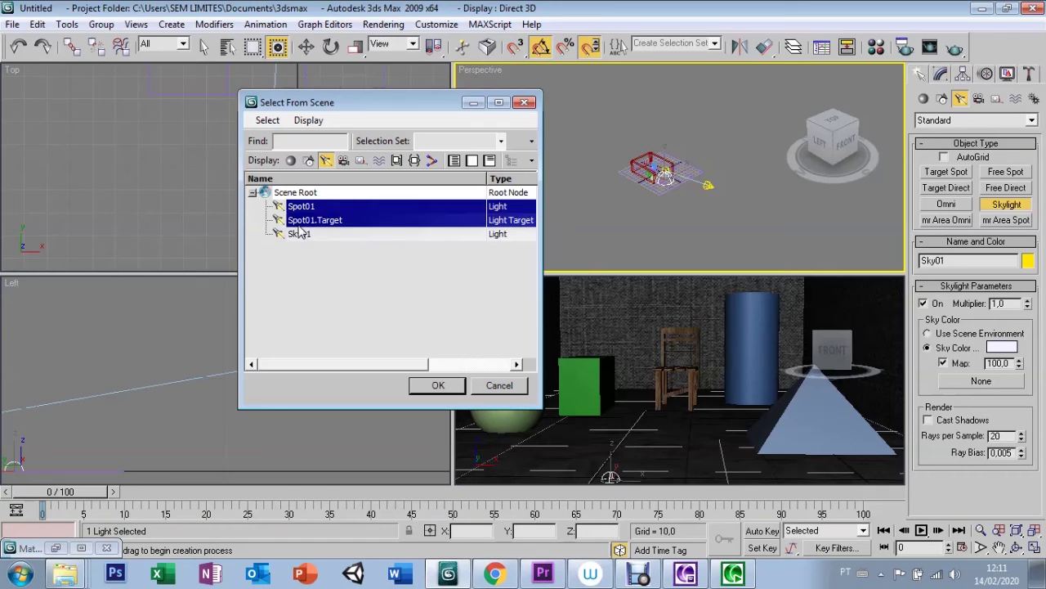
{"action": "left_click", "coordinate": [437, 385]}
{"action": "key", "text": "p"}
{"action": "key", "text": "Delete"}
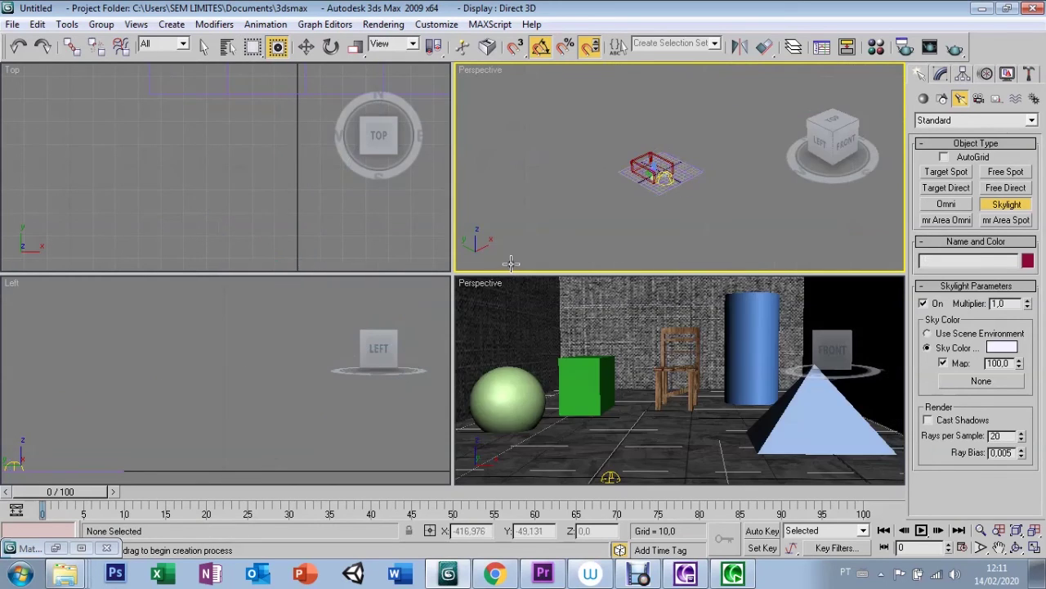
Step: Select Sky01 by name, raise it on Z to about 88, and activate the lower Perspective view
{"action": "key", "text": "w"}
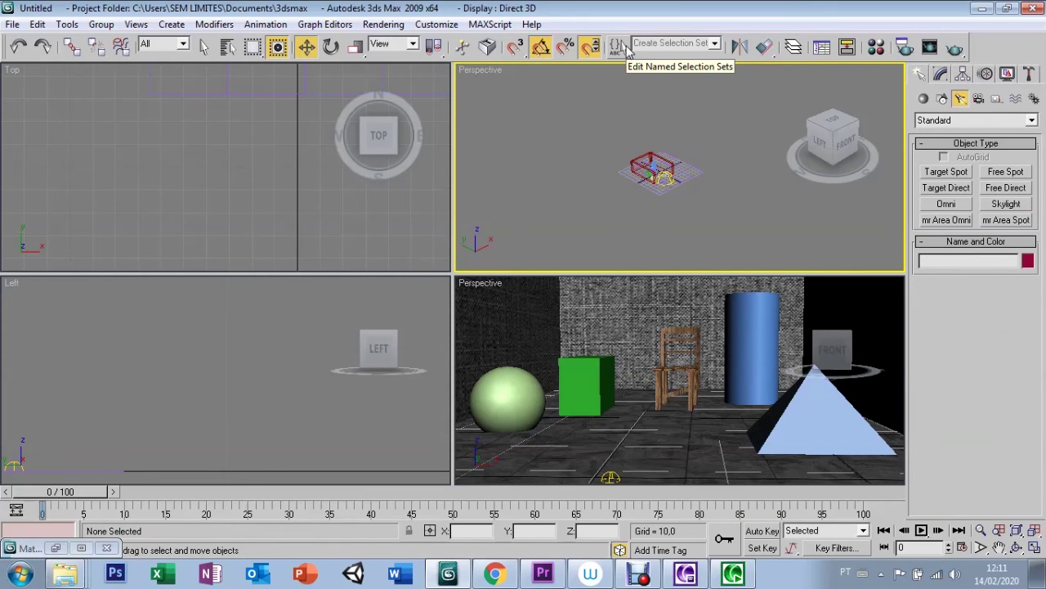
{"action": "left_click", "coordinate": [665, 177]}
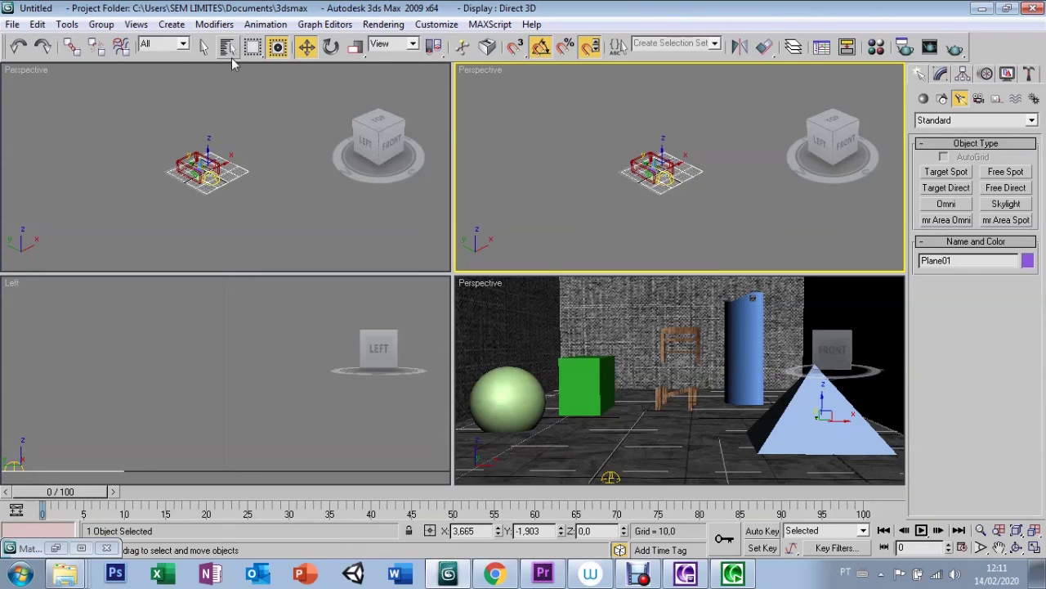
{"action": "left_click", "coordinate": [228, 47]}
{"action": "left_click", "coordinate": [294, 206]}
{"action": "left_click", "coordinate": [437, 390]}
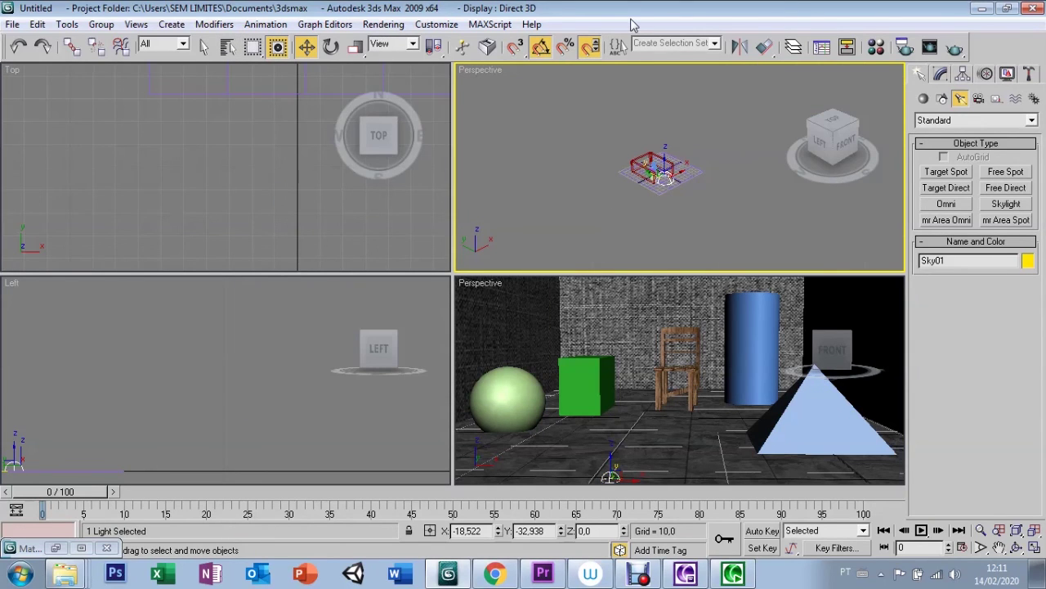
{"action": "left_click_drag", "start_coordinate": [665, 157], "coordinate": [665, 129]}
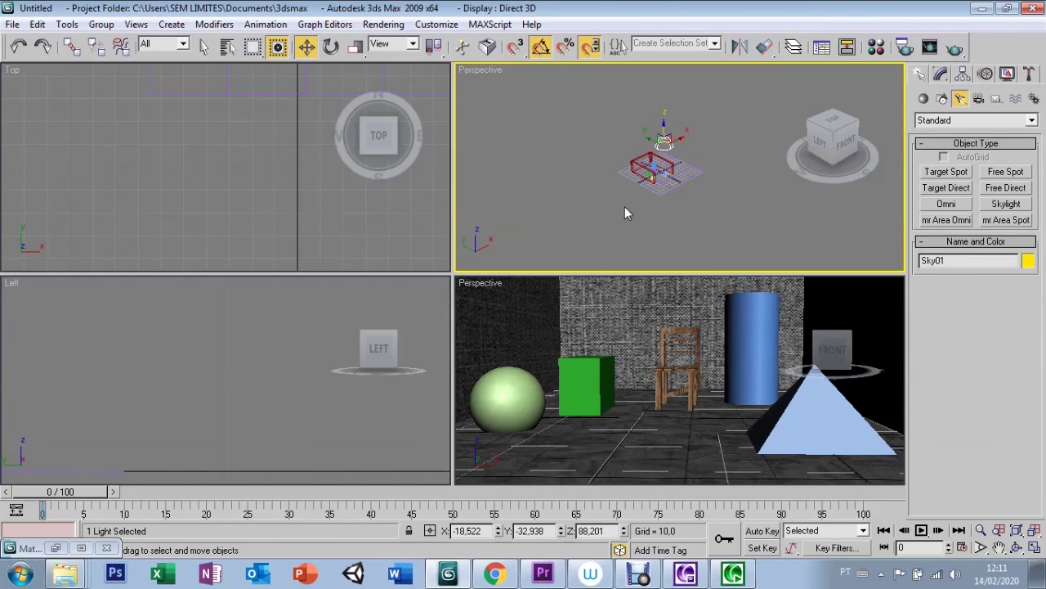
{"action": "left_click", "coordinate": [555, 303]}
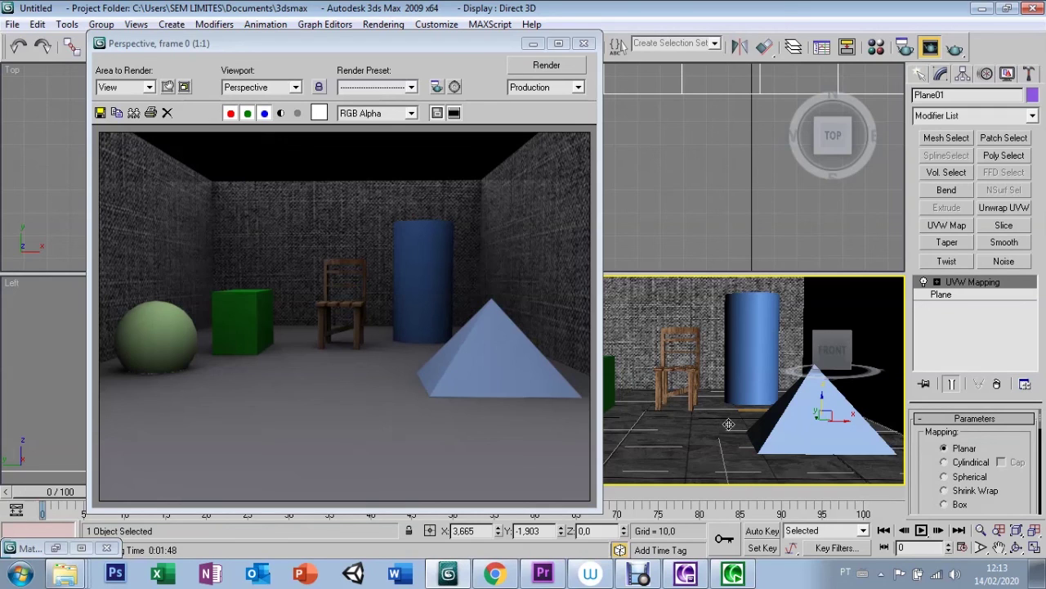
{"action": "left_click", "coordinate": [922, 75]}
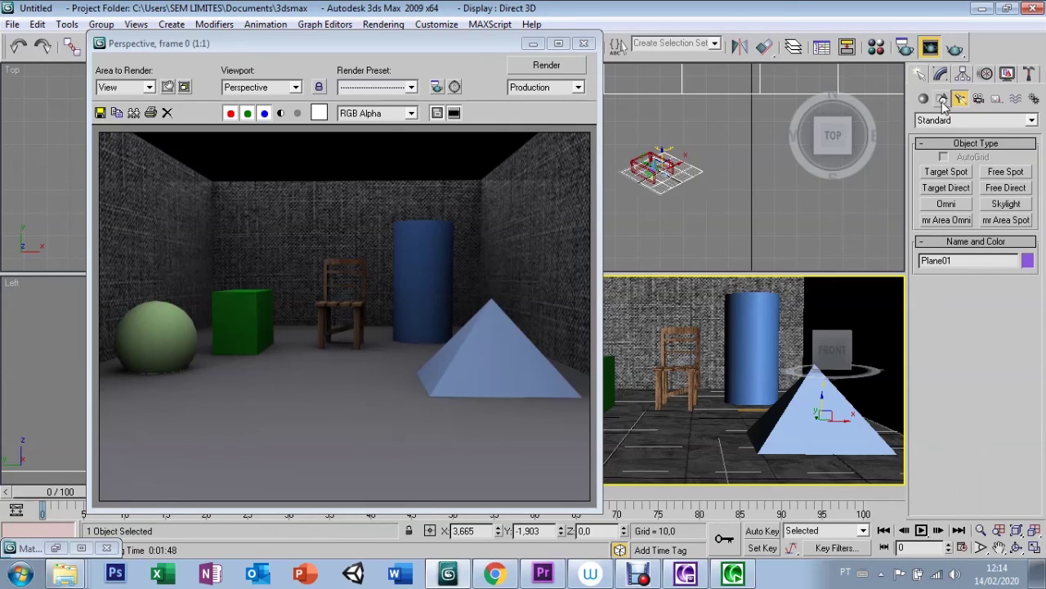